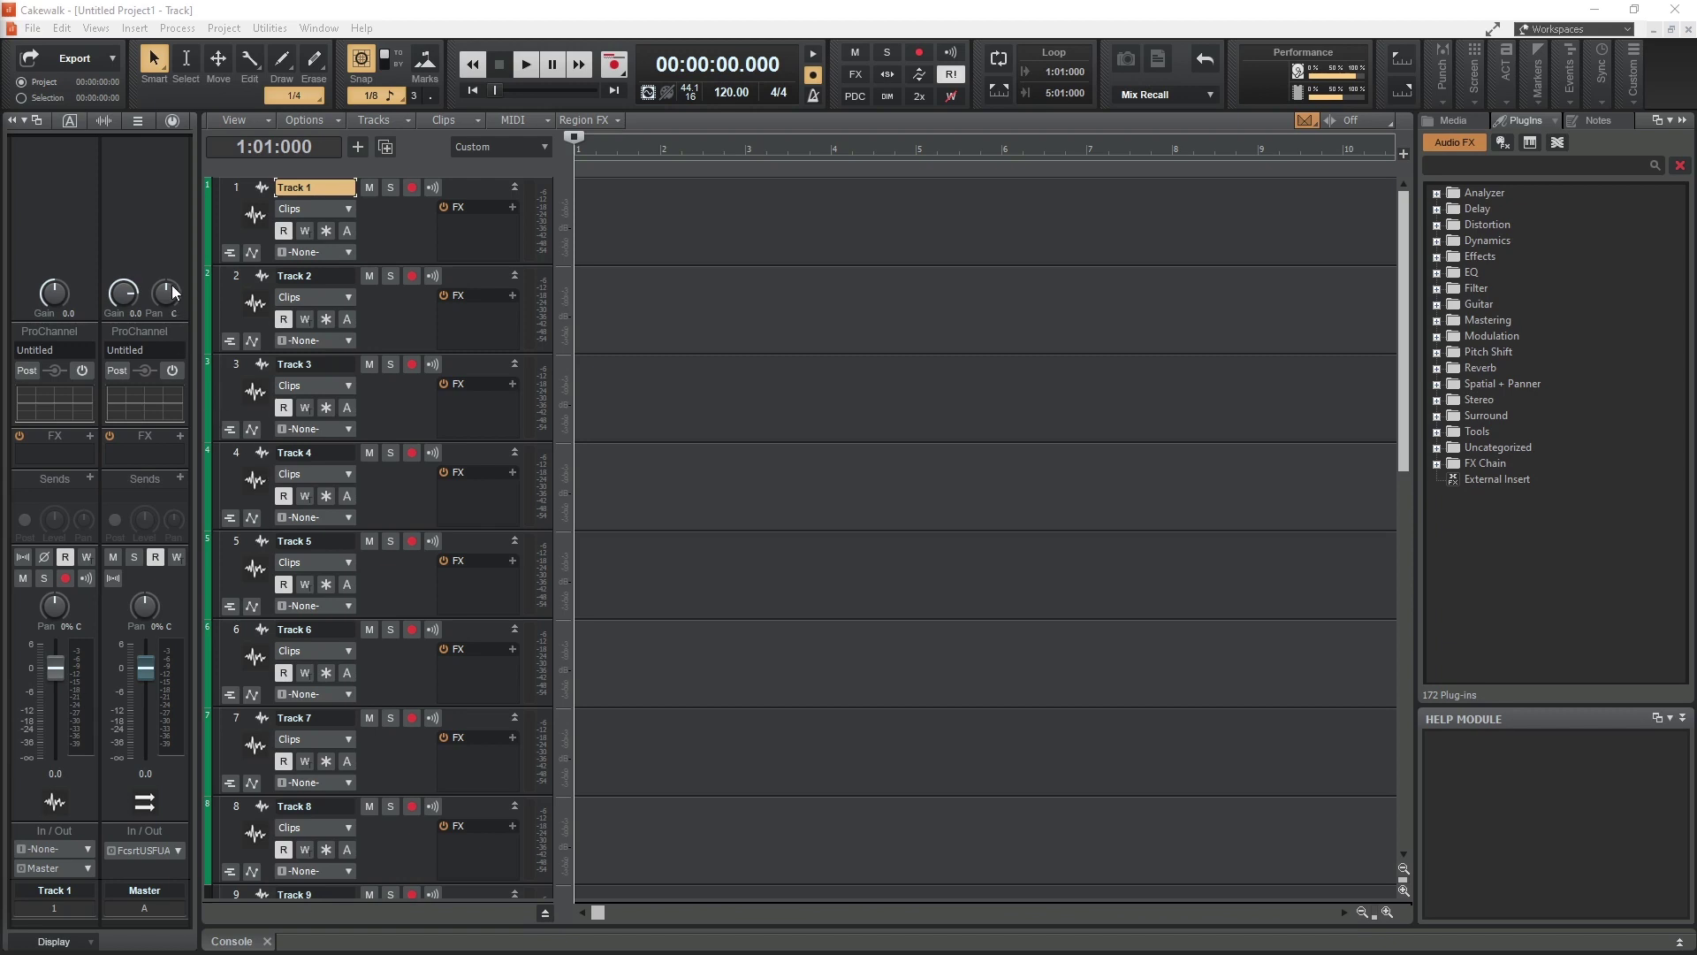
- Add E:\VST Instruments as a VST scan path in Cakewalk's Preferences
click(61, 29)
click(129, 294)
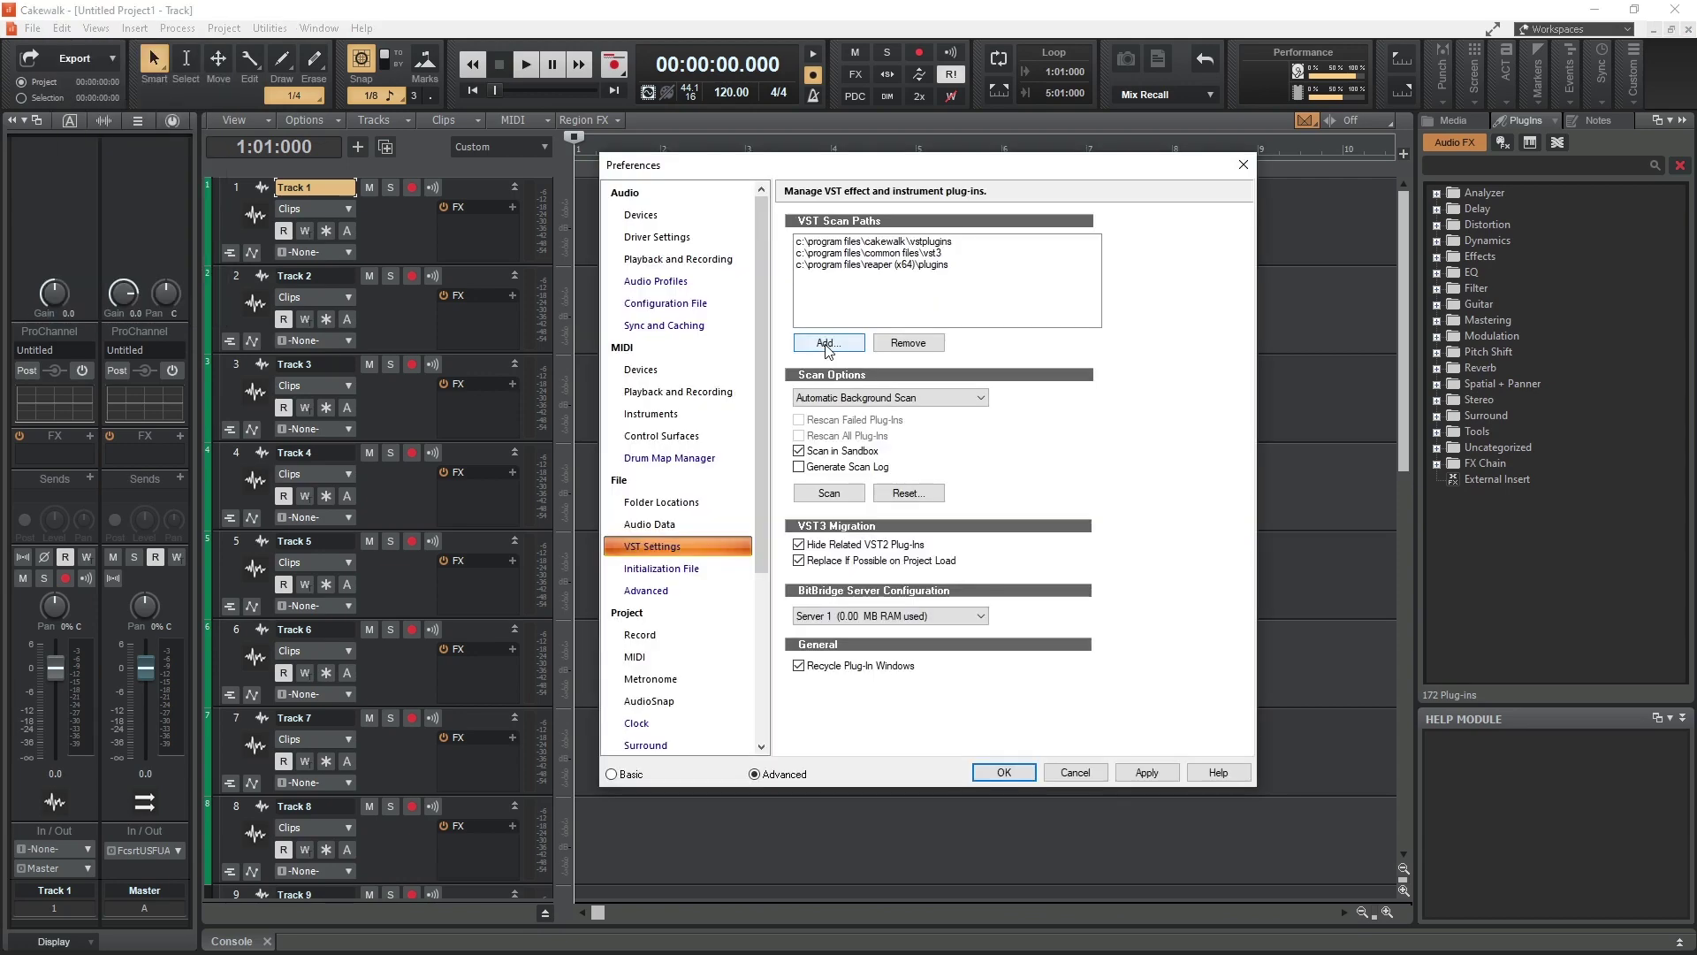
click(826, 344)
click(1018, 616)
click(826, 344)
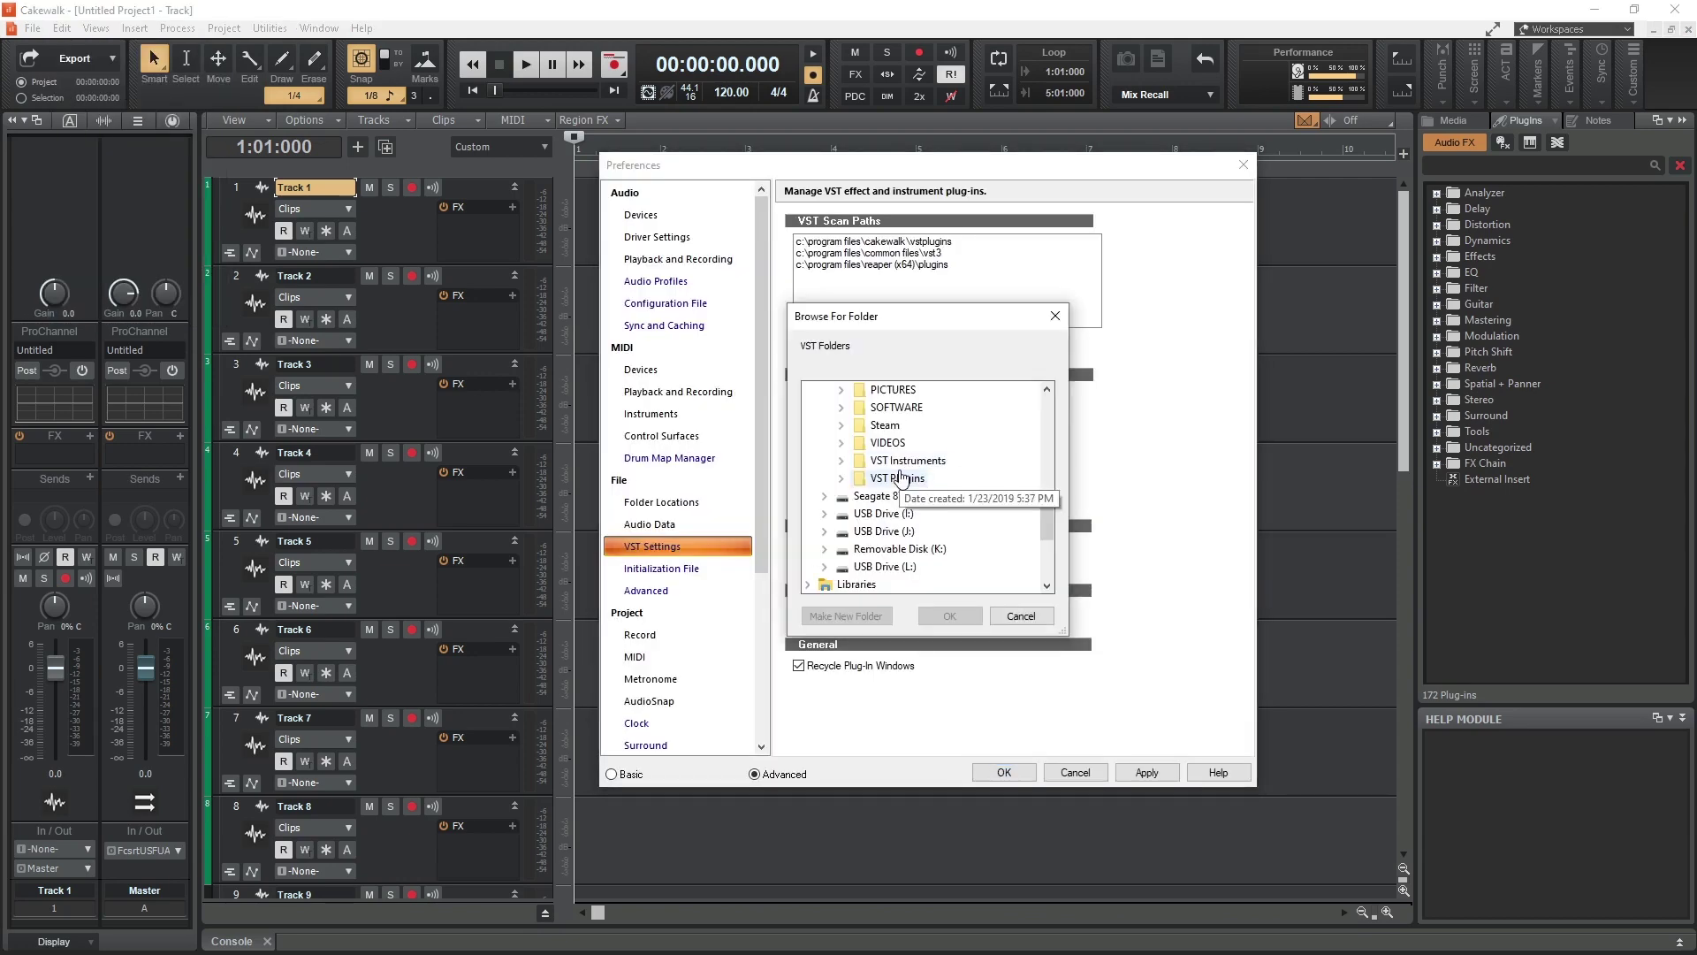
double_click(949, 495)
click(951, 617)
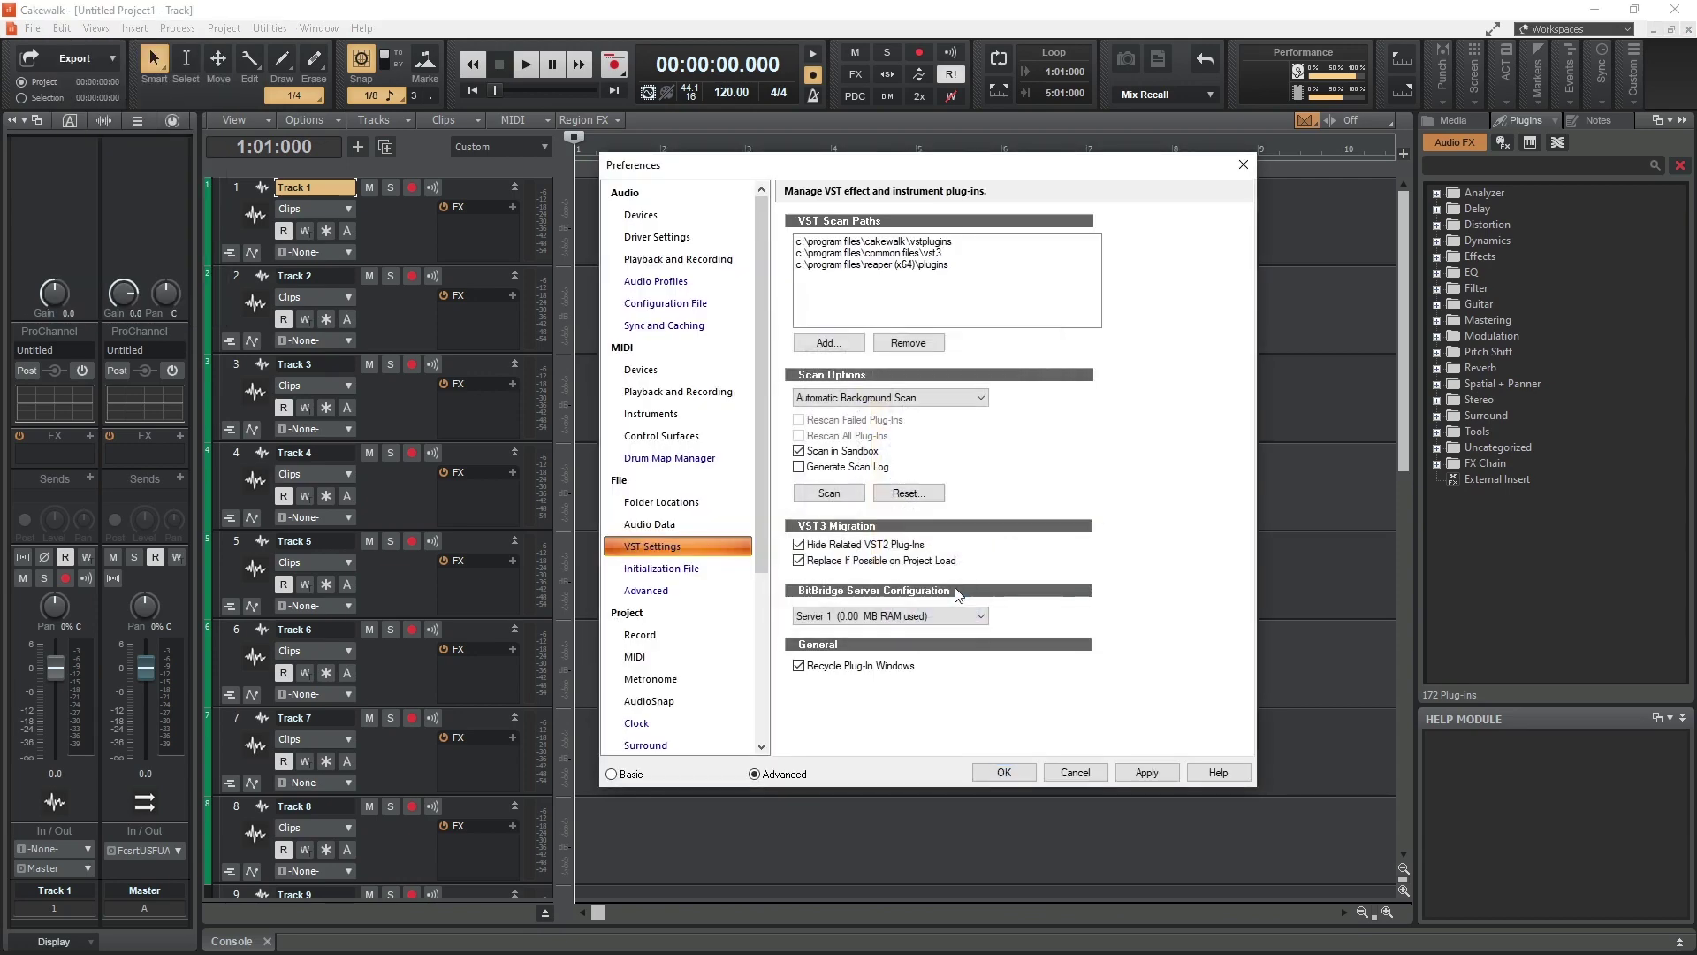
- Add E:\VST Plugins as a second VST scan path
click(826, 343)
double_click(922, 482)
click(950, 617)
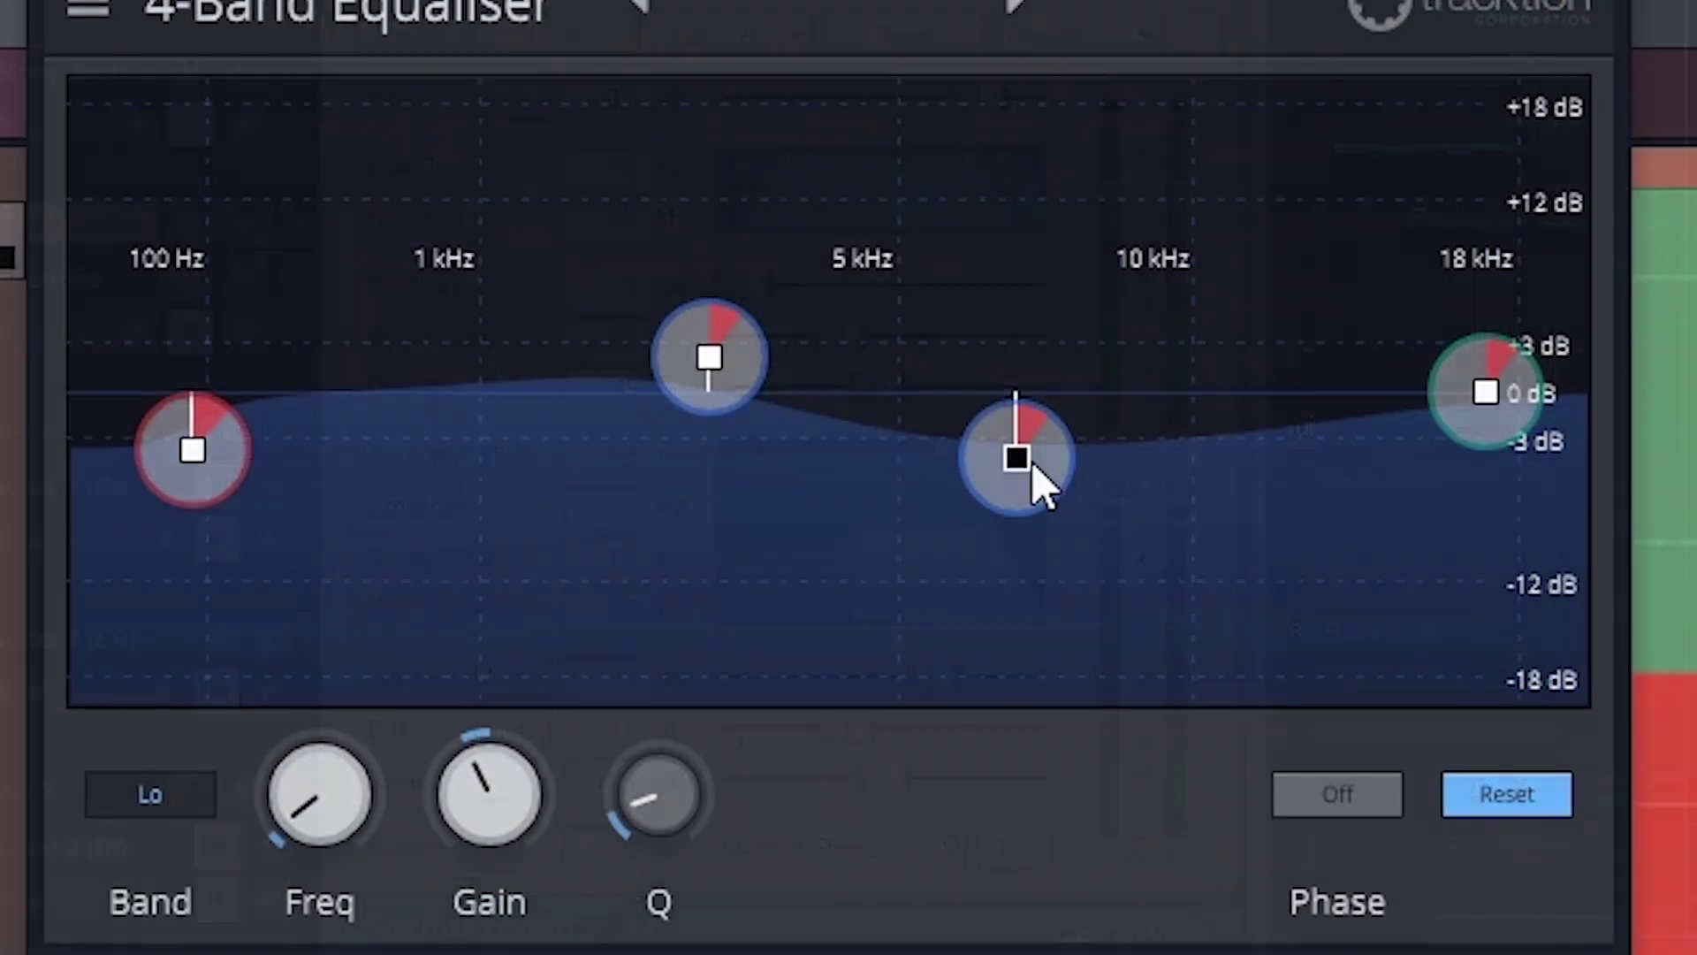
click(1020, 460)
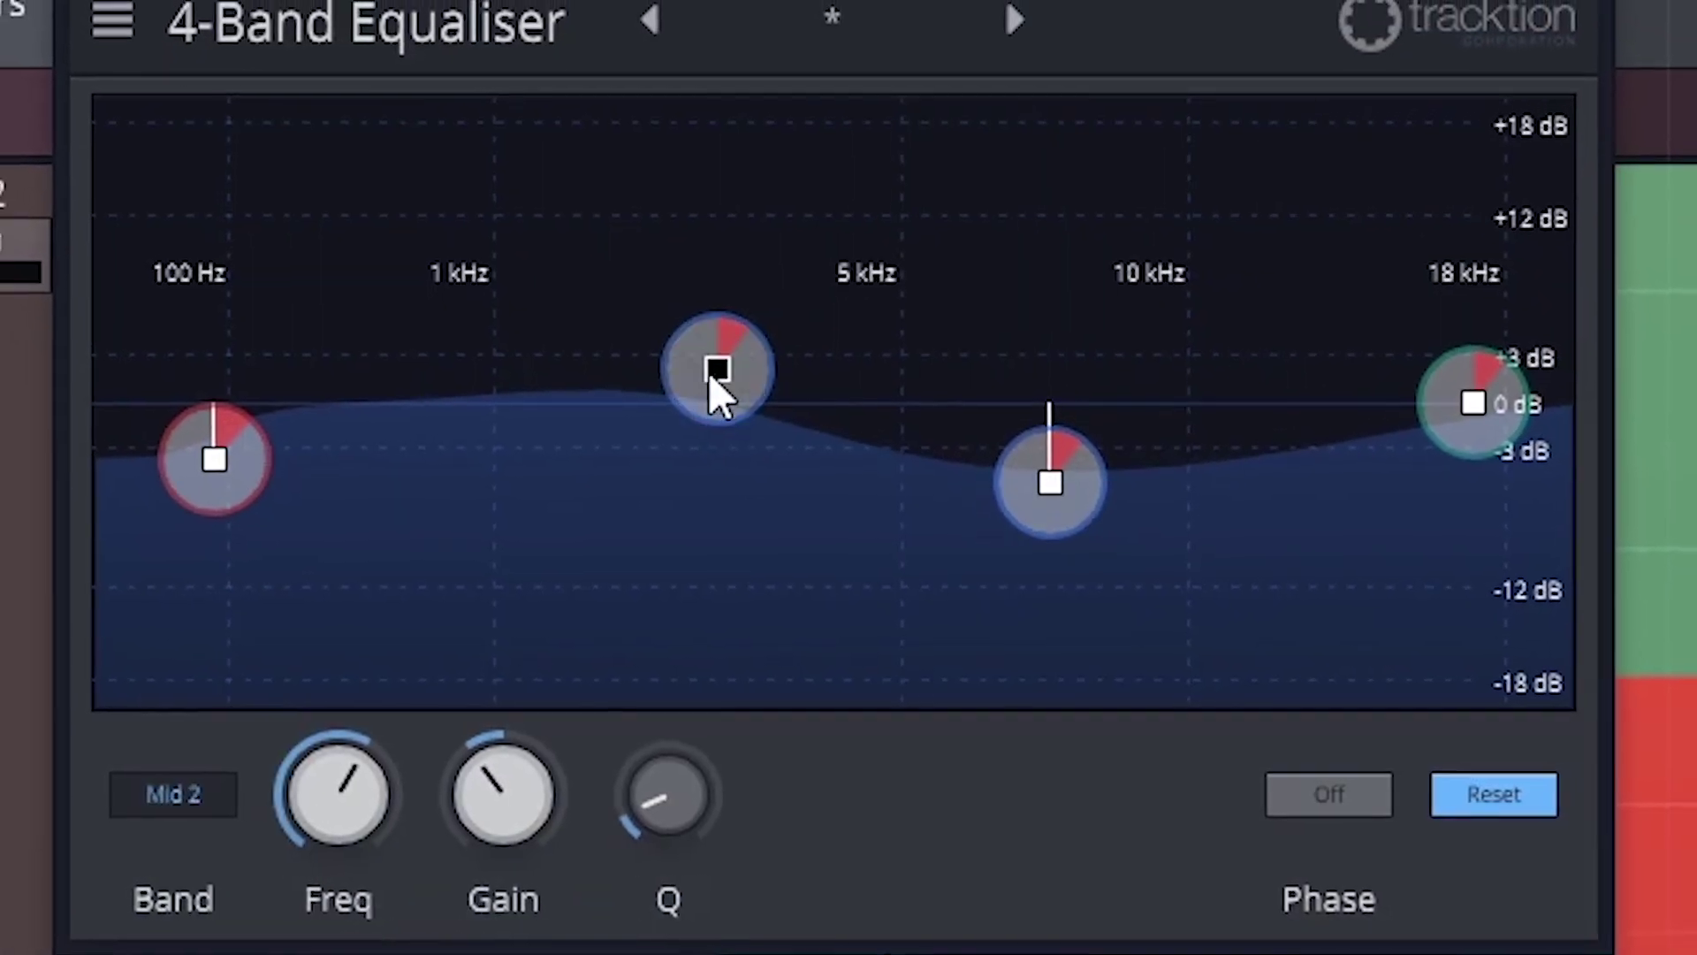
click(712, 412)
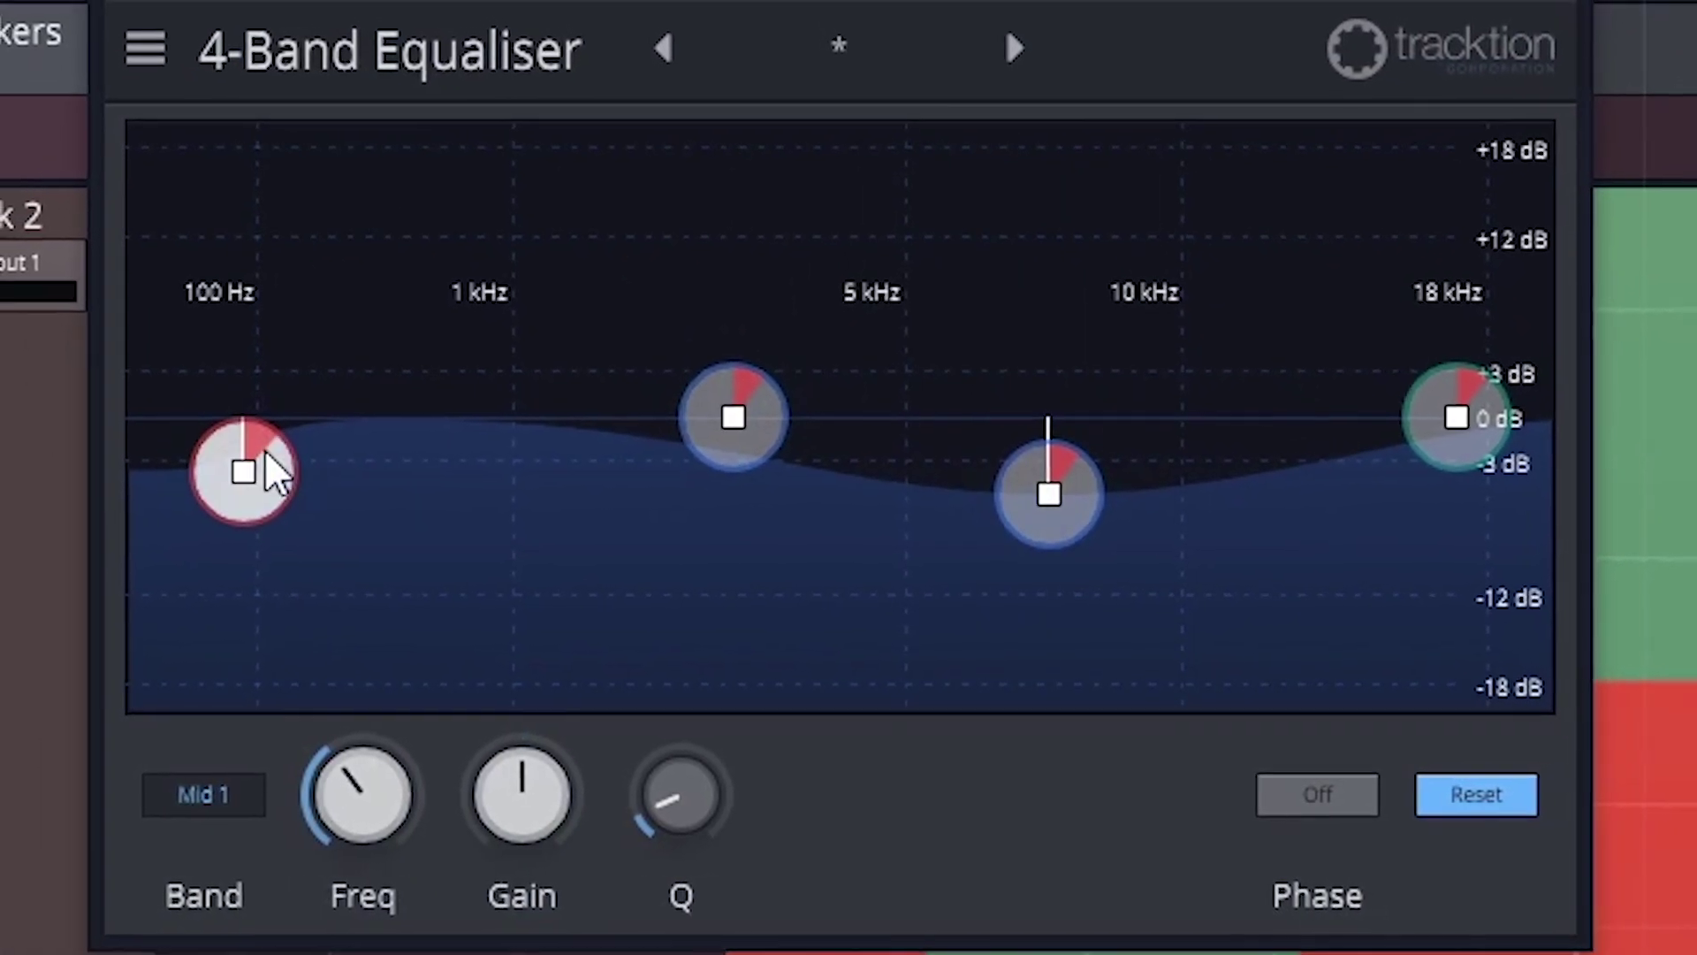
click(284, 467)
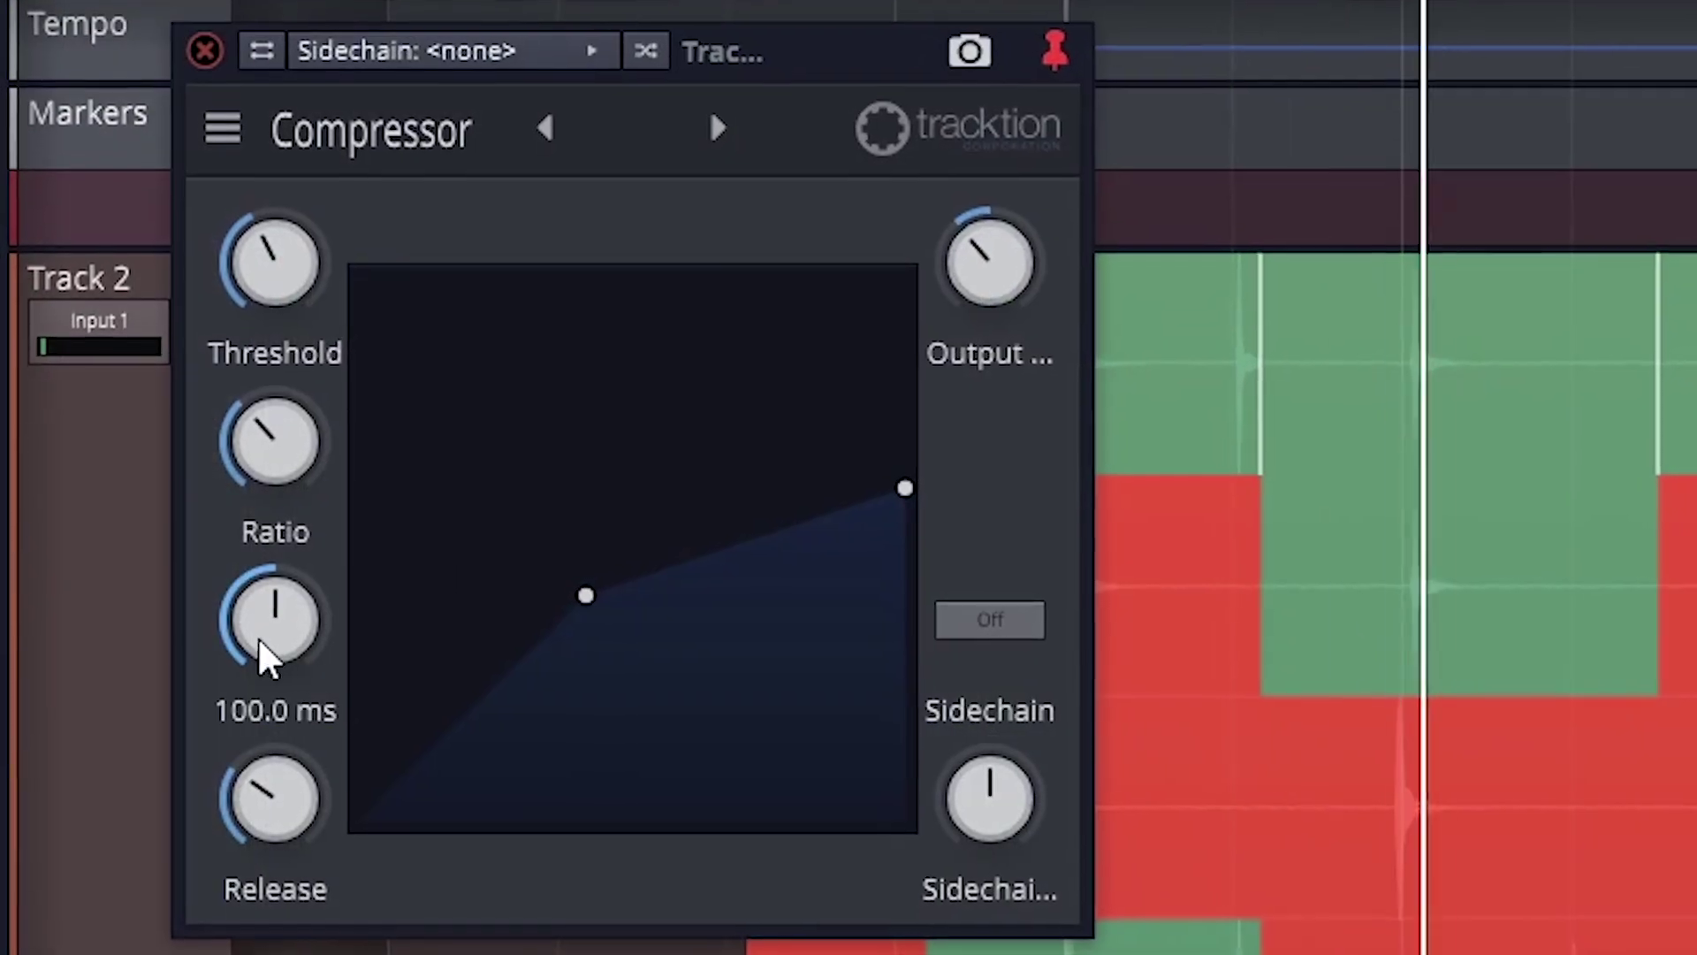
- Shorten the compressor attack, lengthen its release, and nudge the Sonitus gain up to 0.4
drag(266, 652, 289, 716)
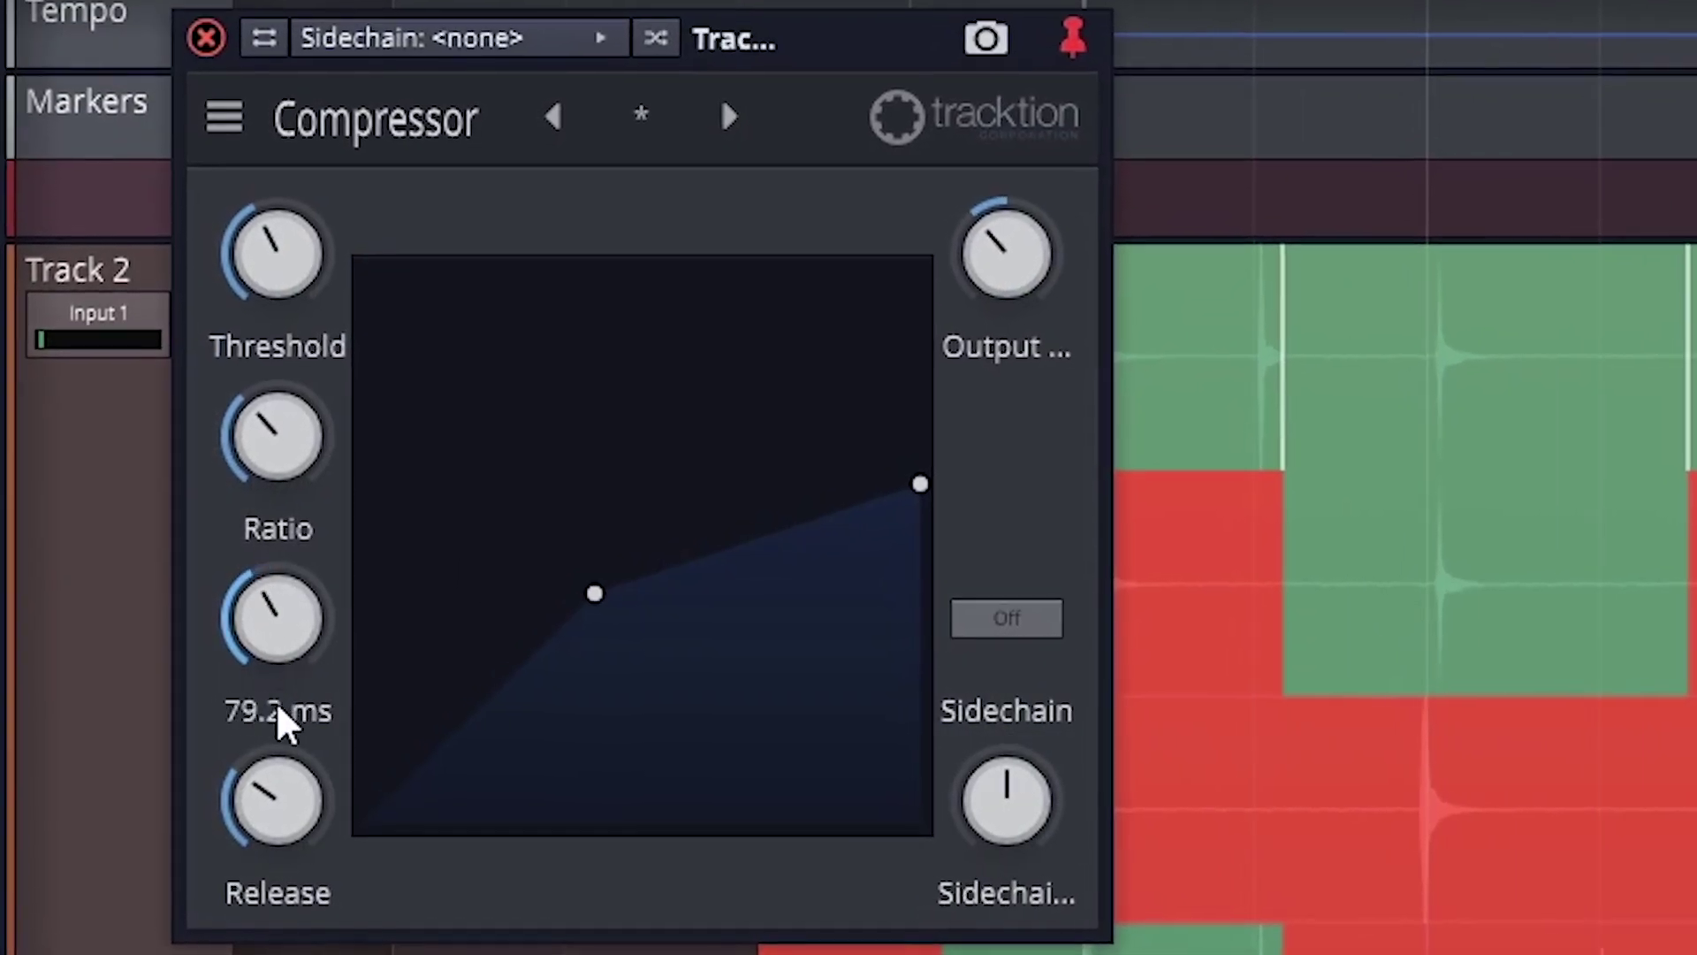
drag(265, 812, 273, 787)
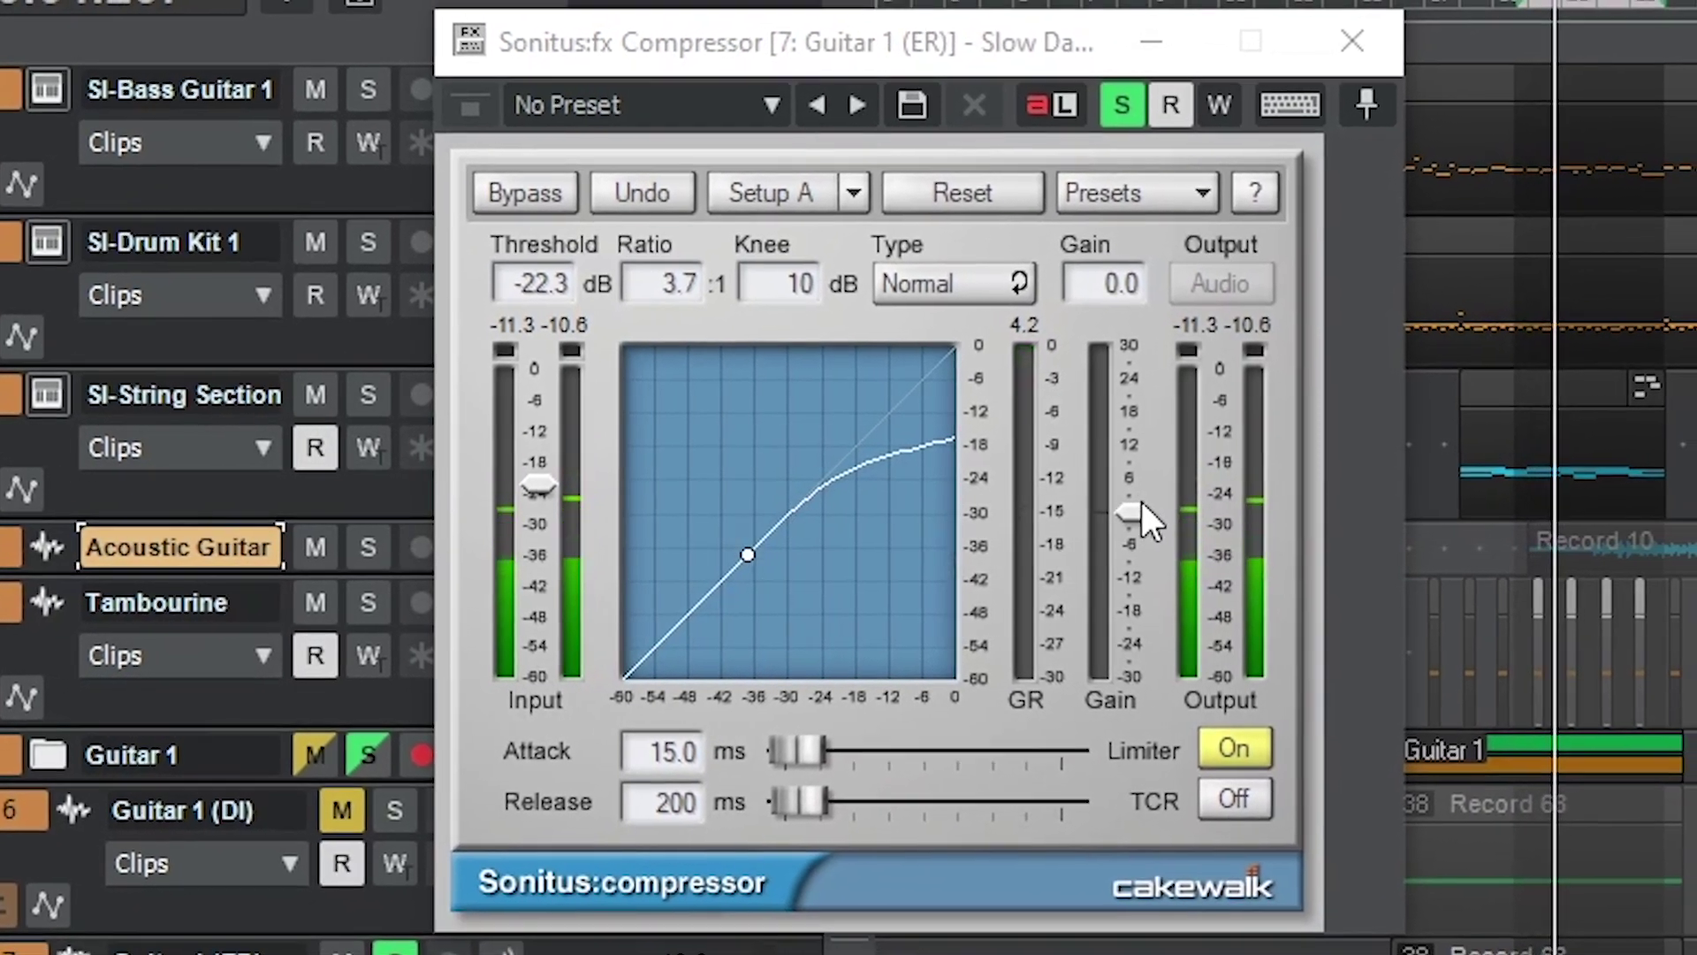
drag(1112, 505, 1081, 501)
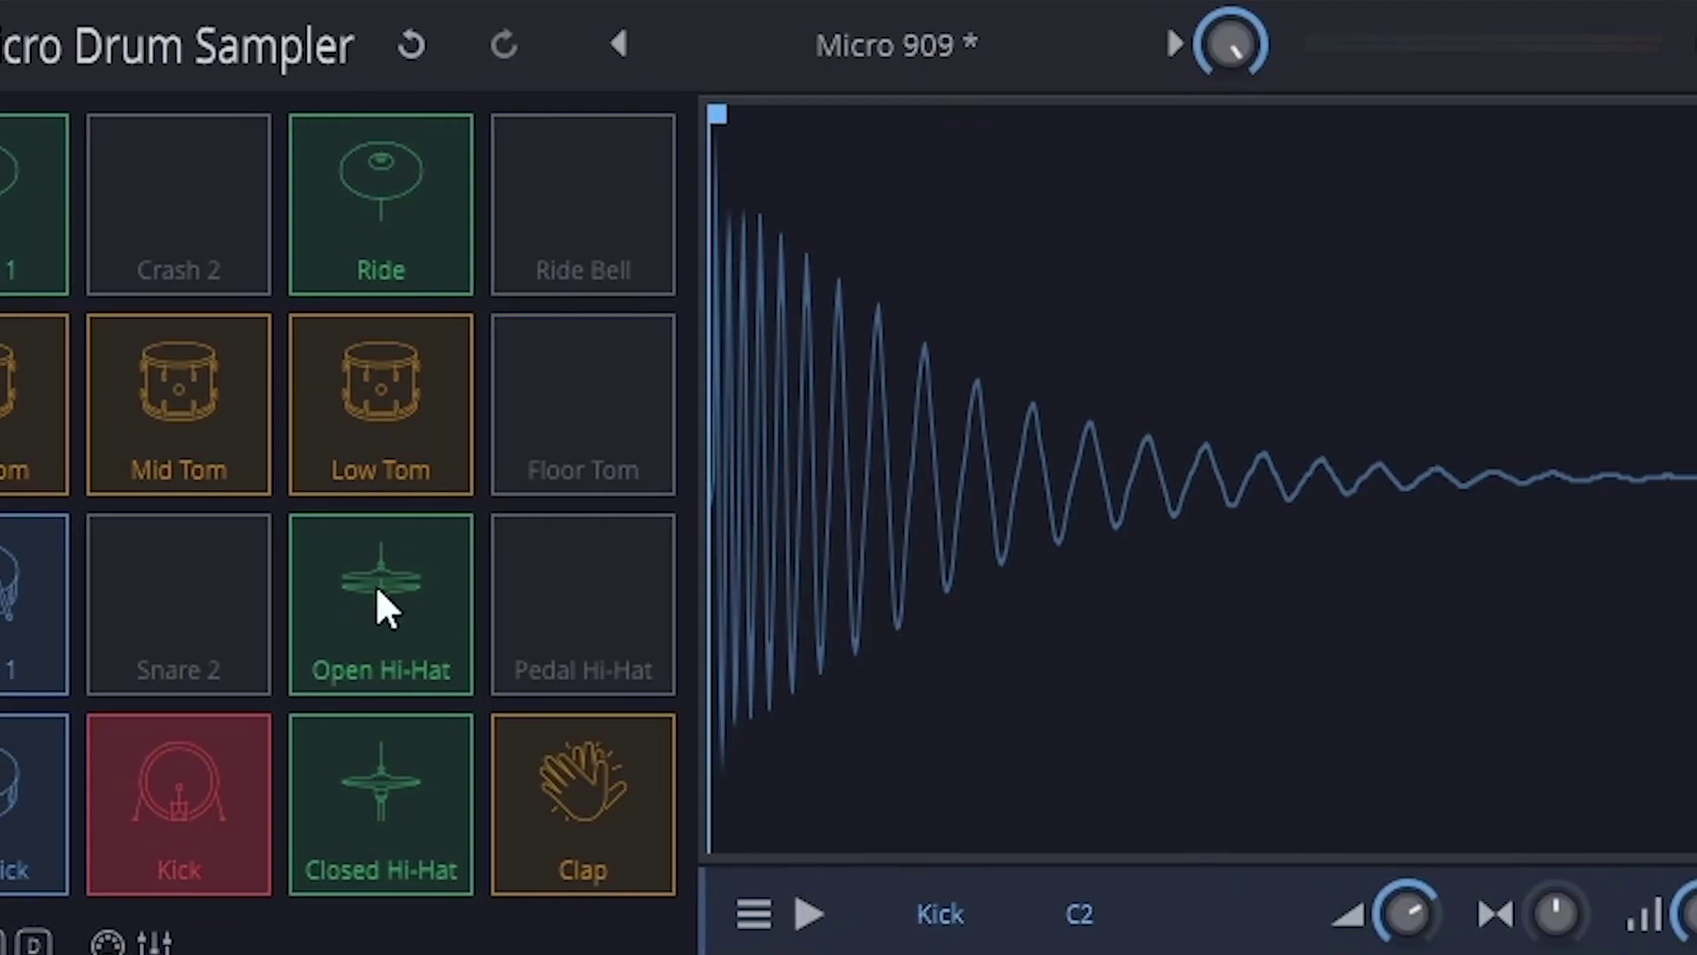
click(318, 445)
click(144, 391)
click(41, 438)
click(16, 558)
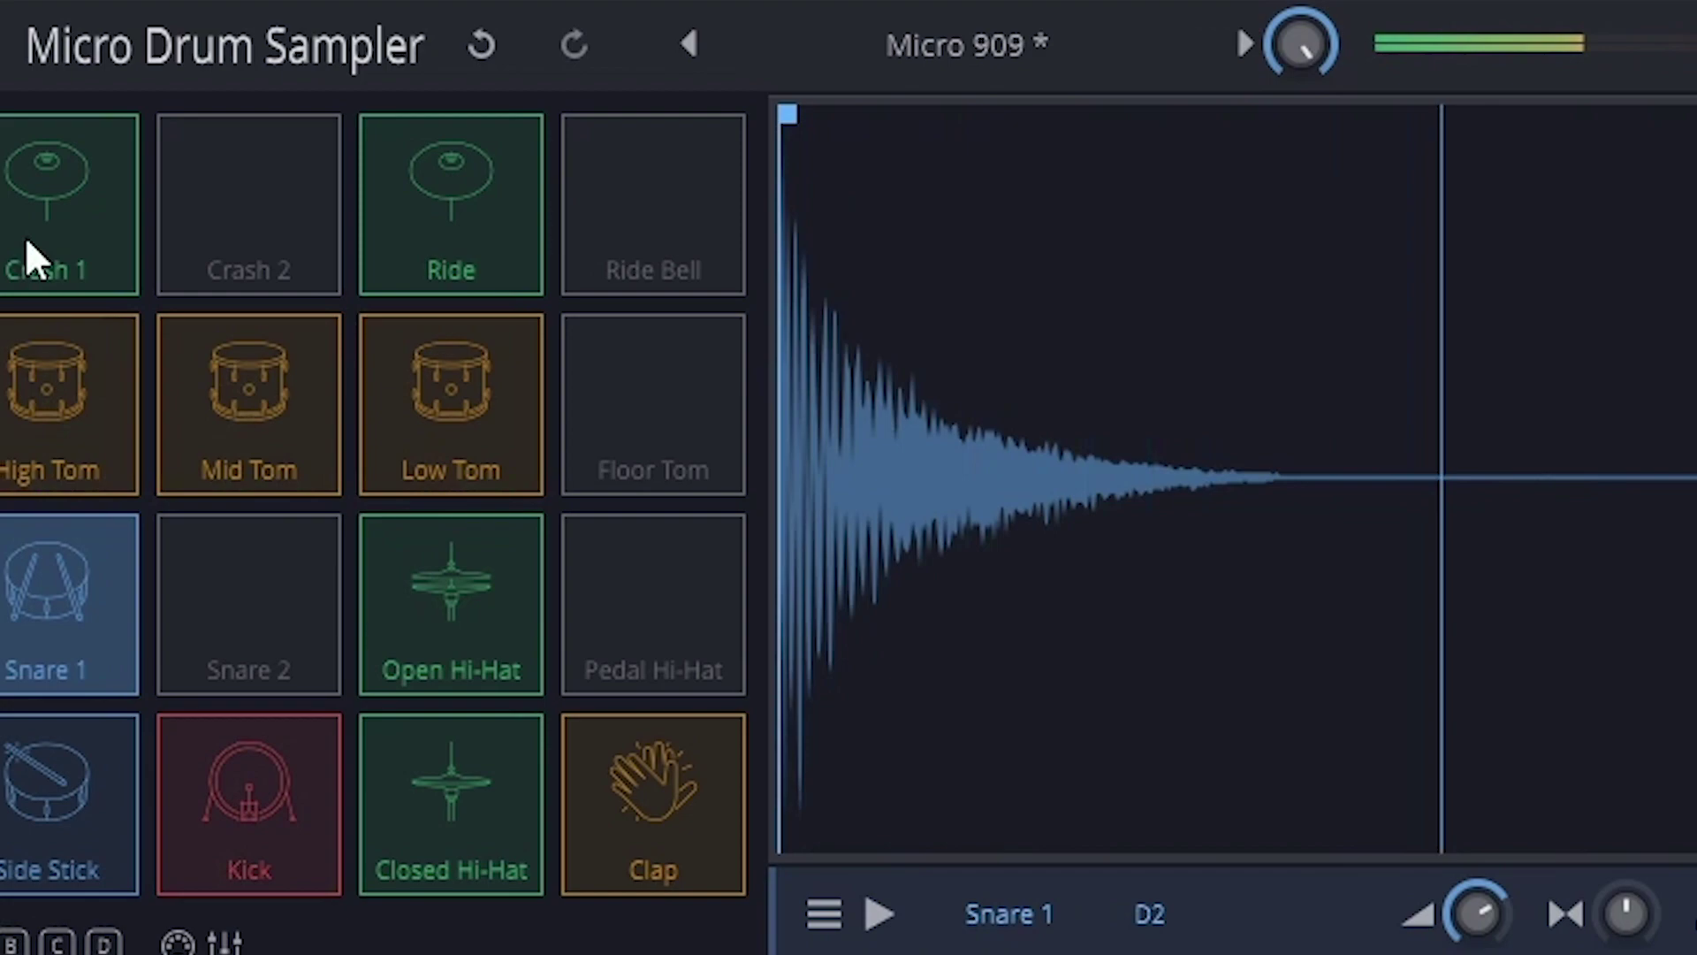
click(27, 232)
click(391, 193)
click(493, 457)
click(671, 850)
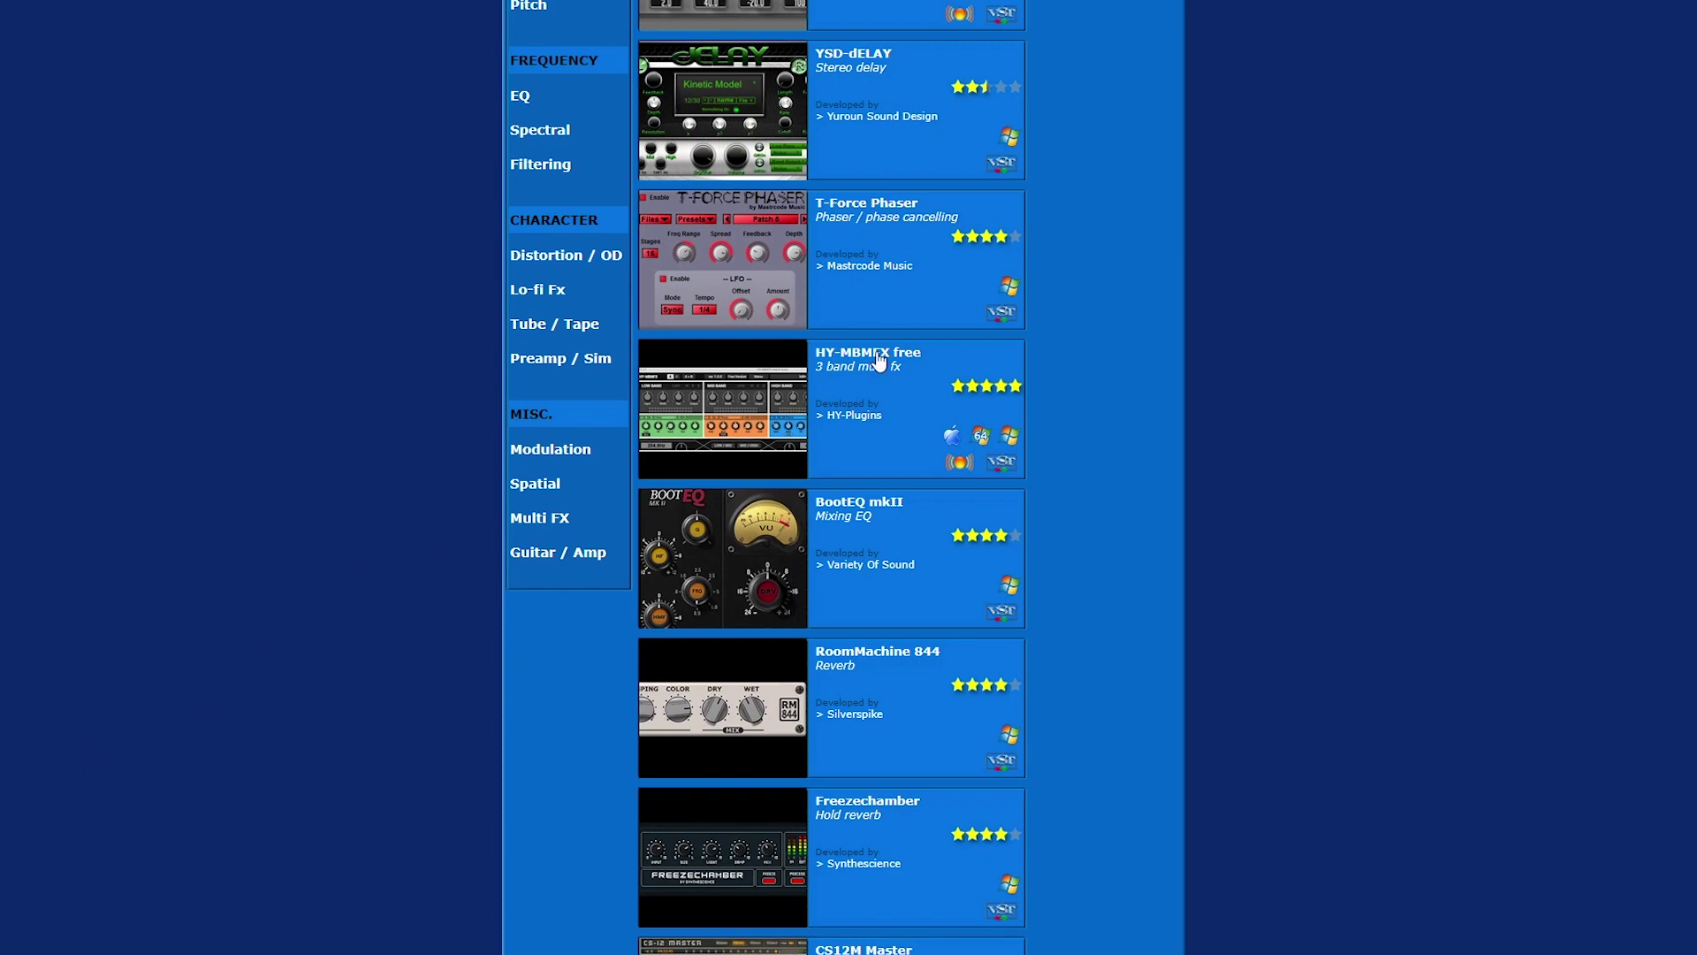
- Open the HY-MBMFX free page on VST4Free and download its Win 64 VST version
click(878, 358)
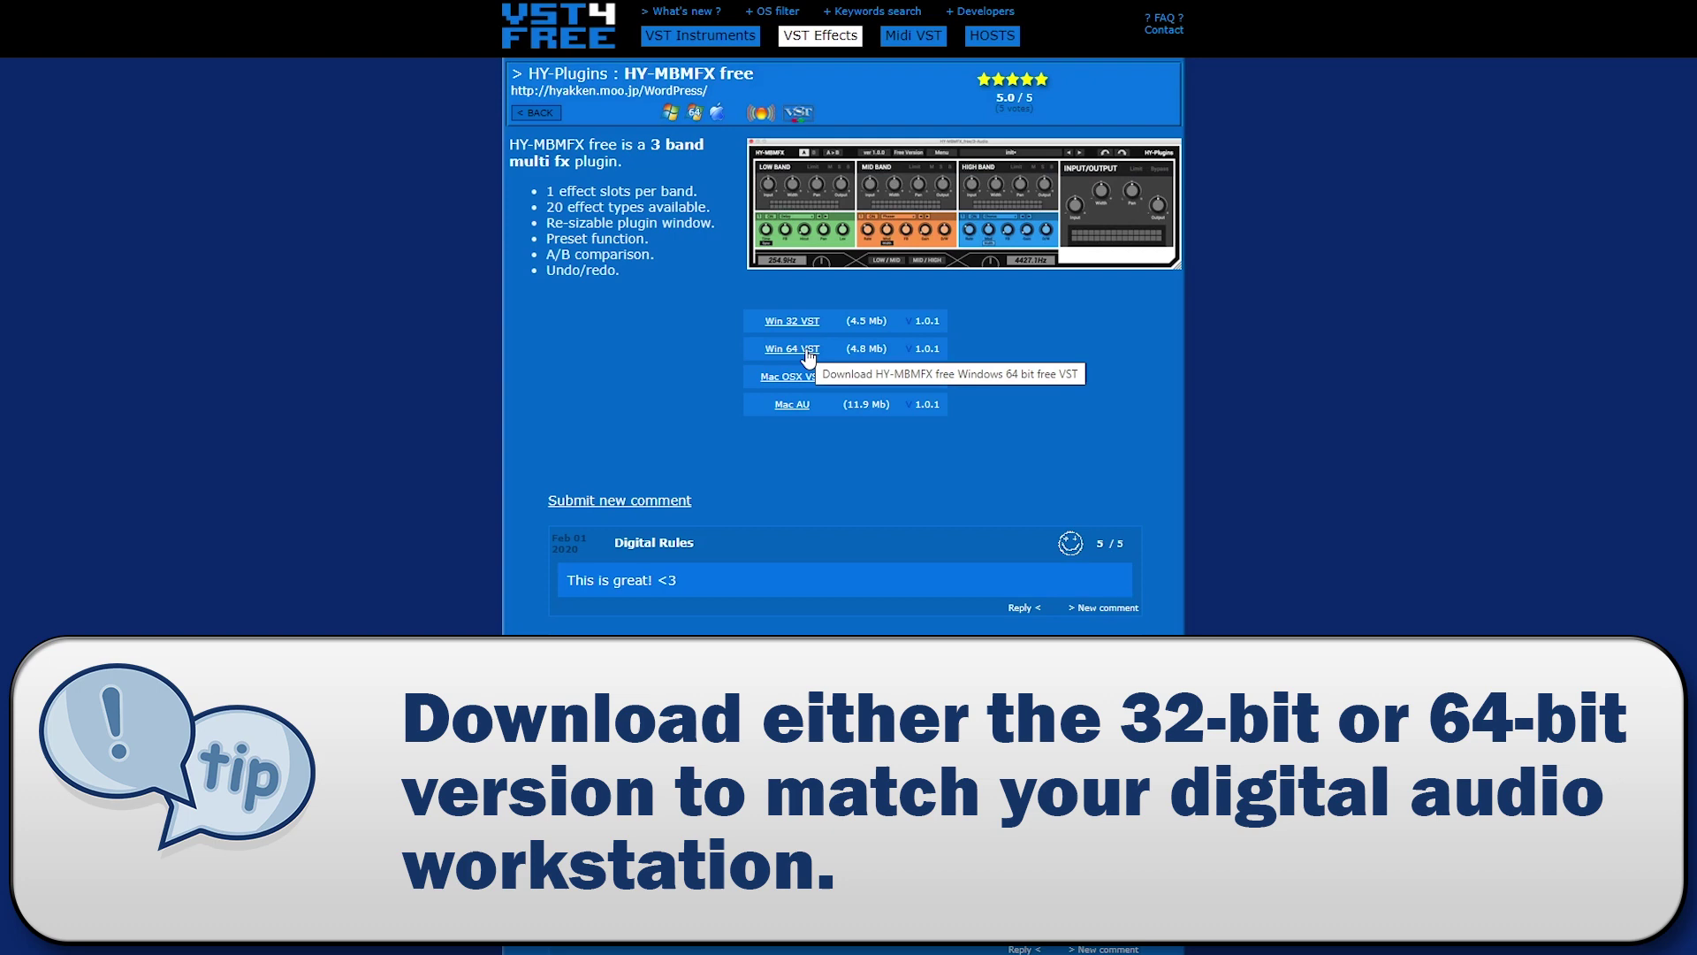
click(807, 356)
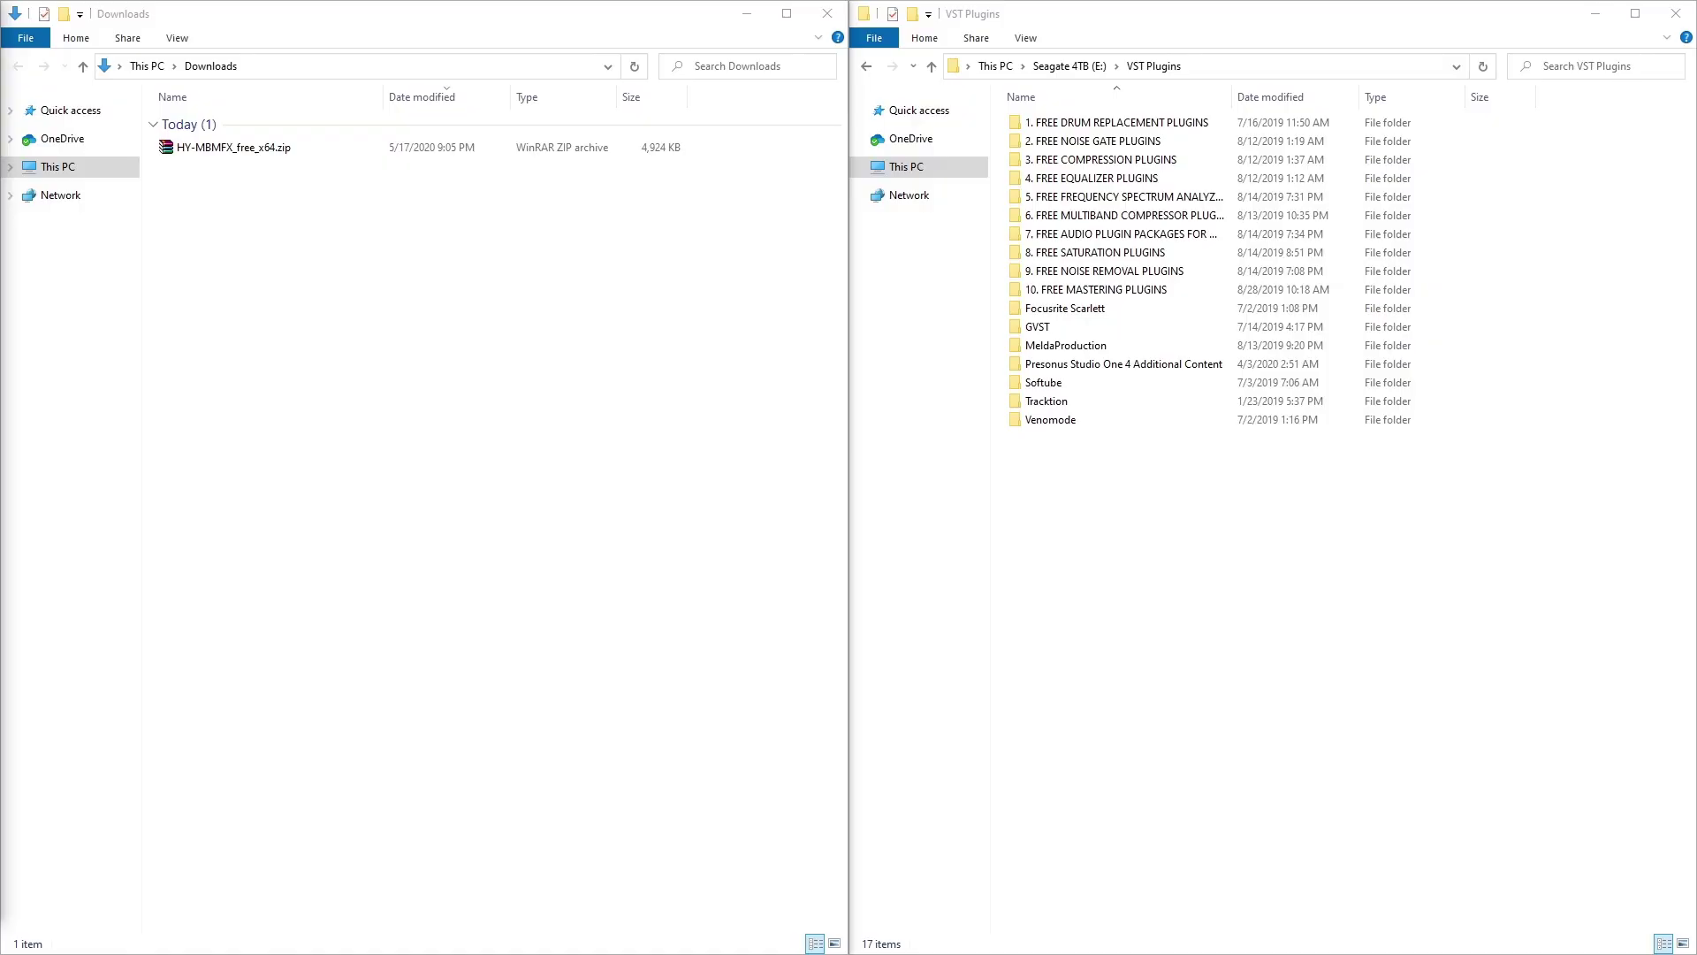
- Extract the downloaded zip to HY-MBMFX_free_x64 and open that folder
right_click(253, 156)
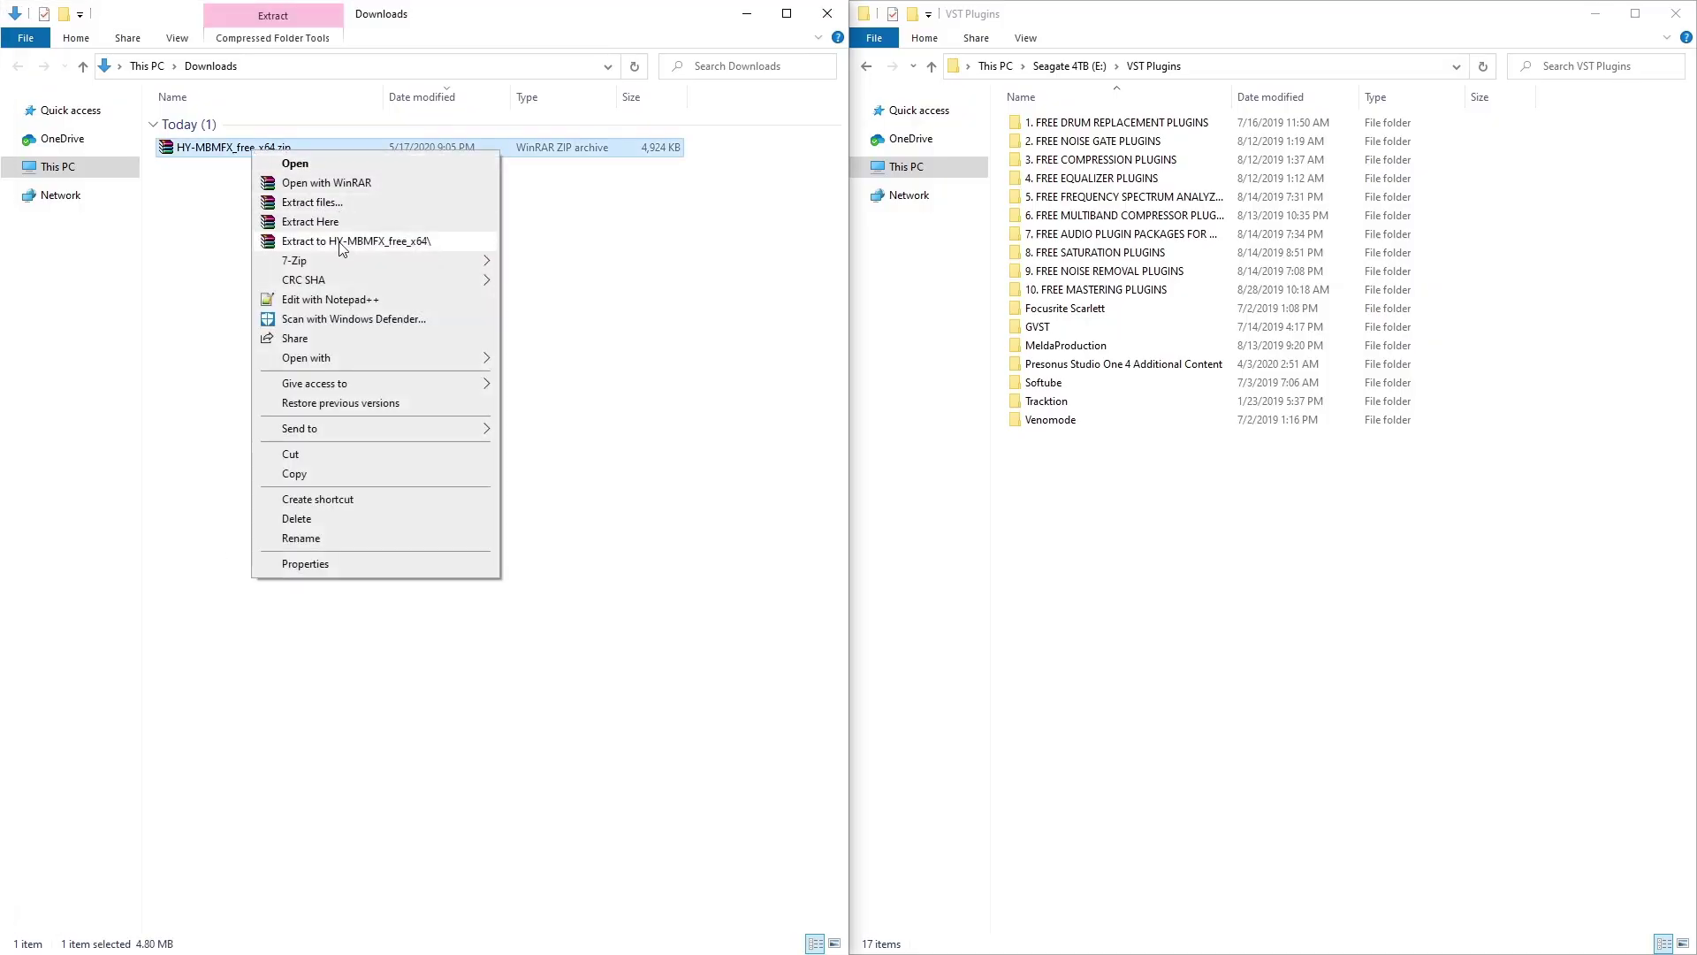
click(339, 242)
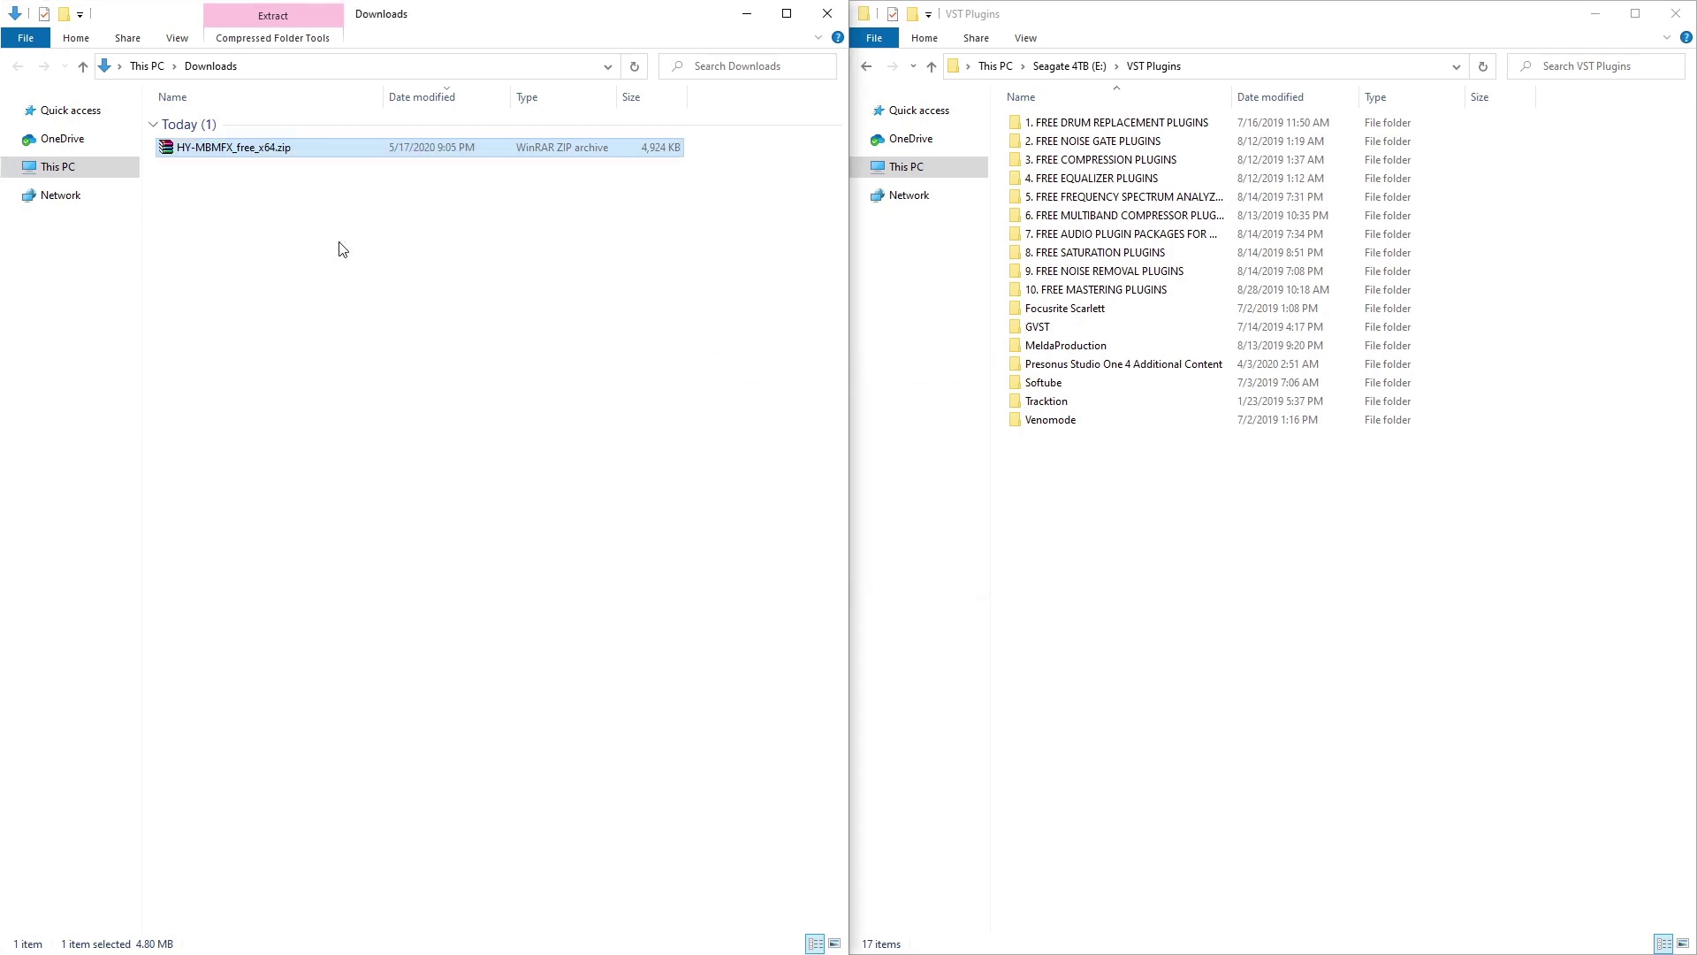
double_click(326, 171)
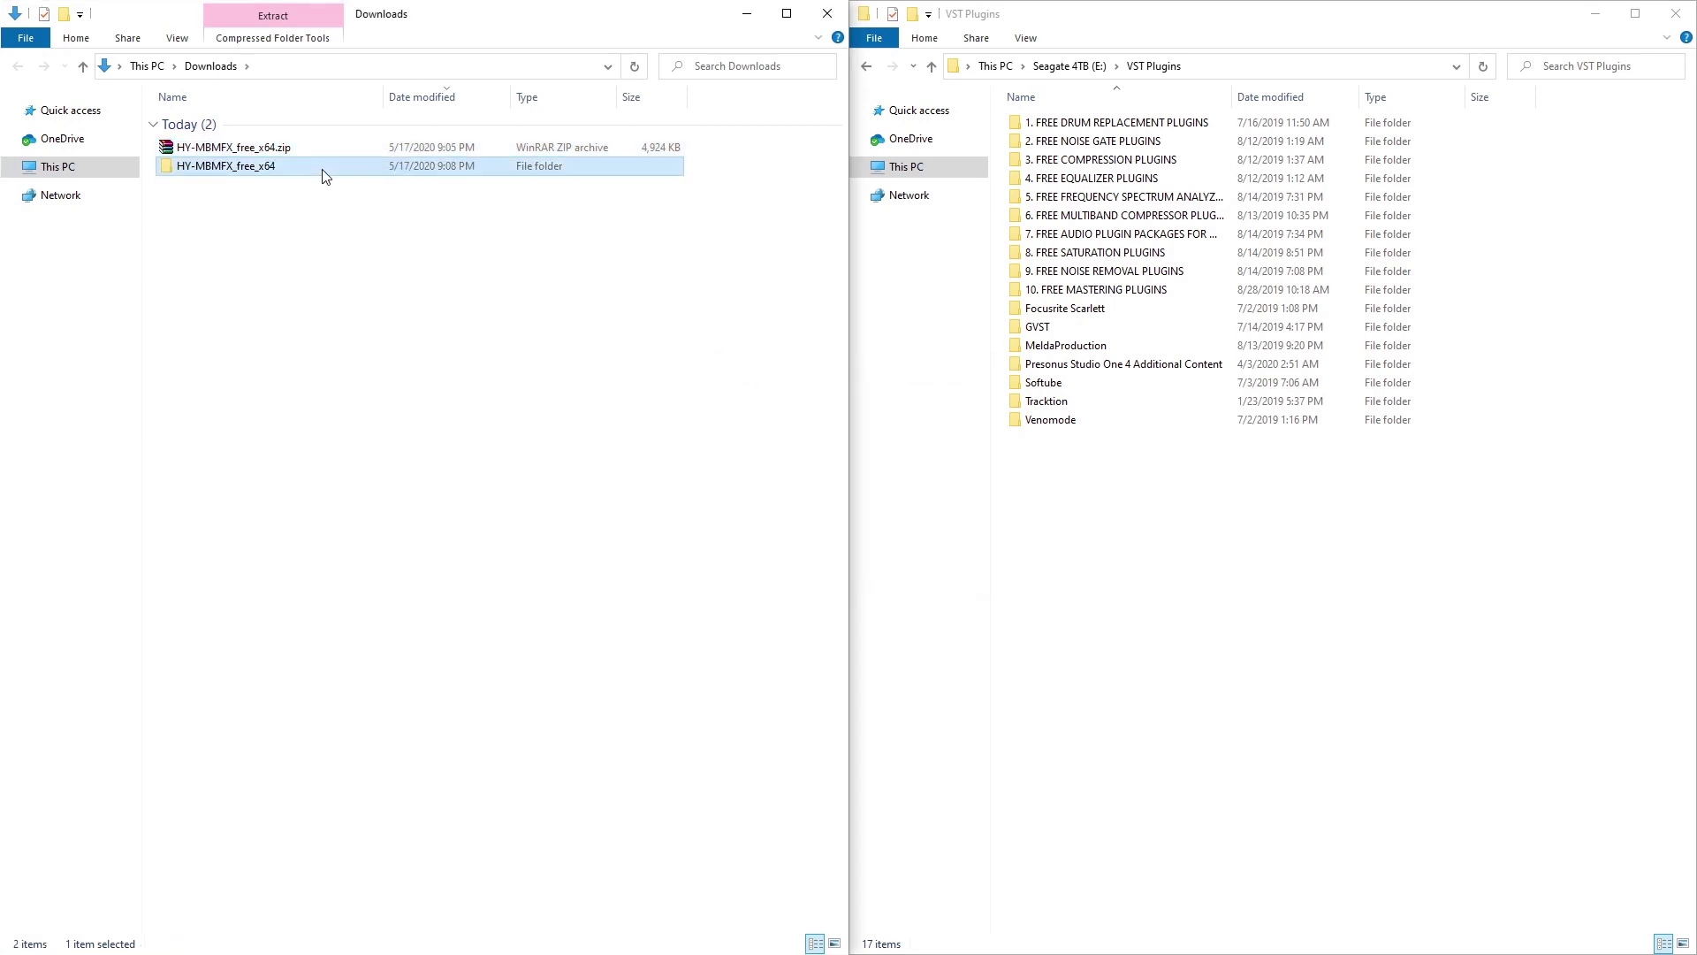
- Create a new folder named HY-Plugins inside E:\VST Plugins
right_click(1022, 515)
mouse_move(1086, 723)
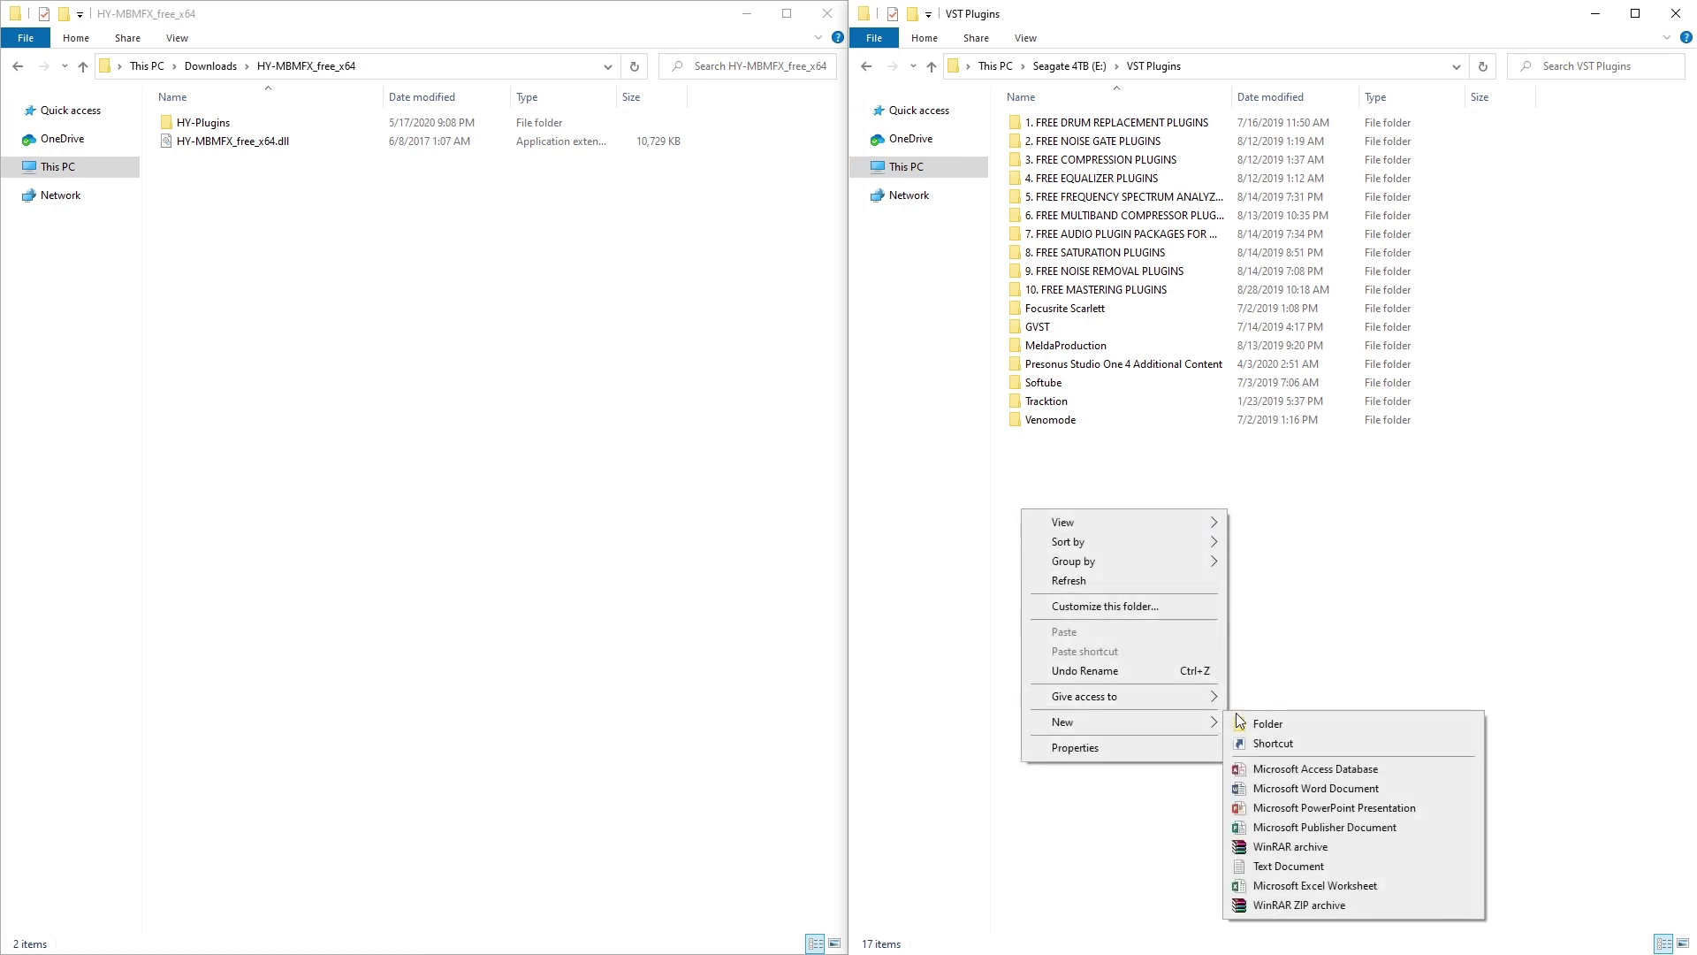
click(1239, 723)
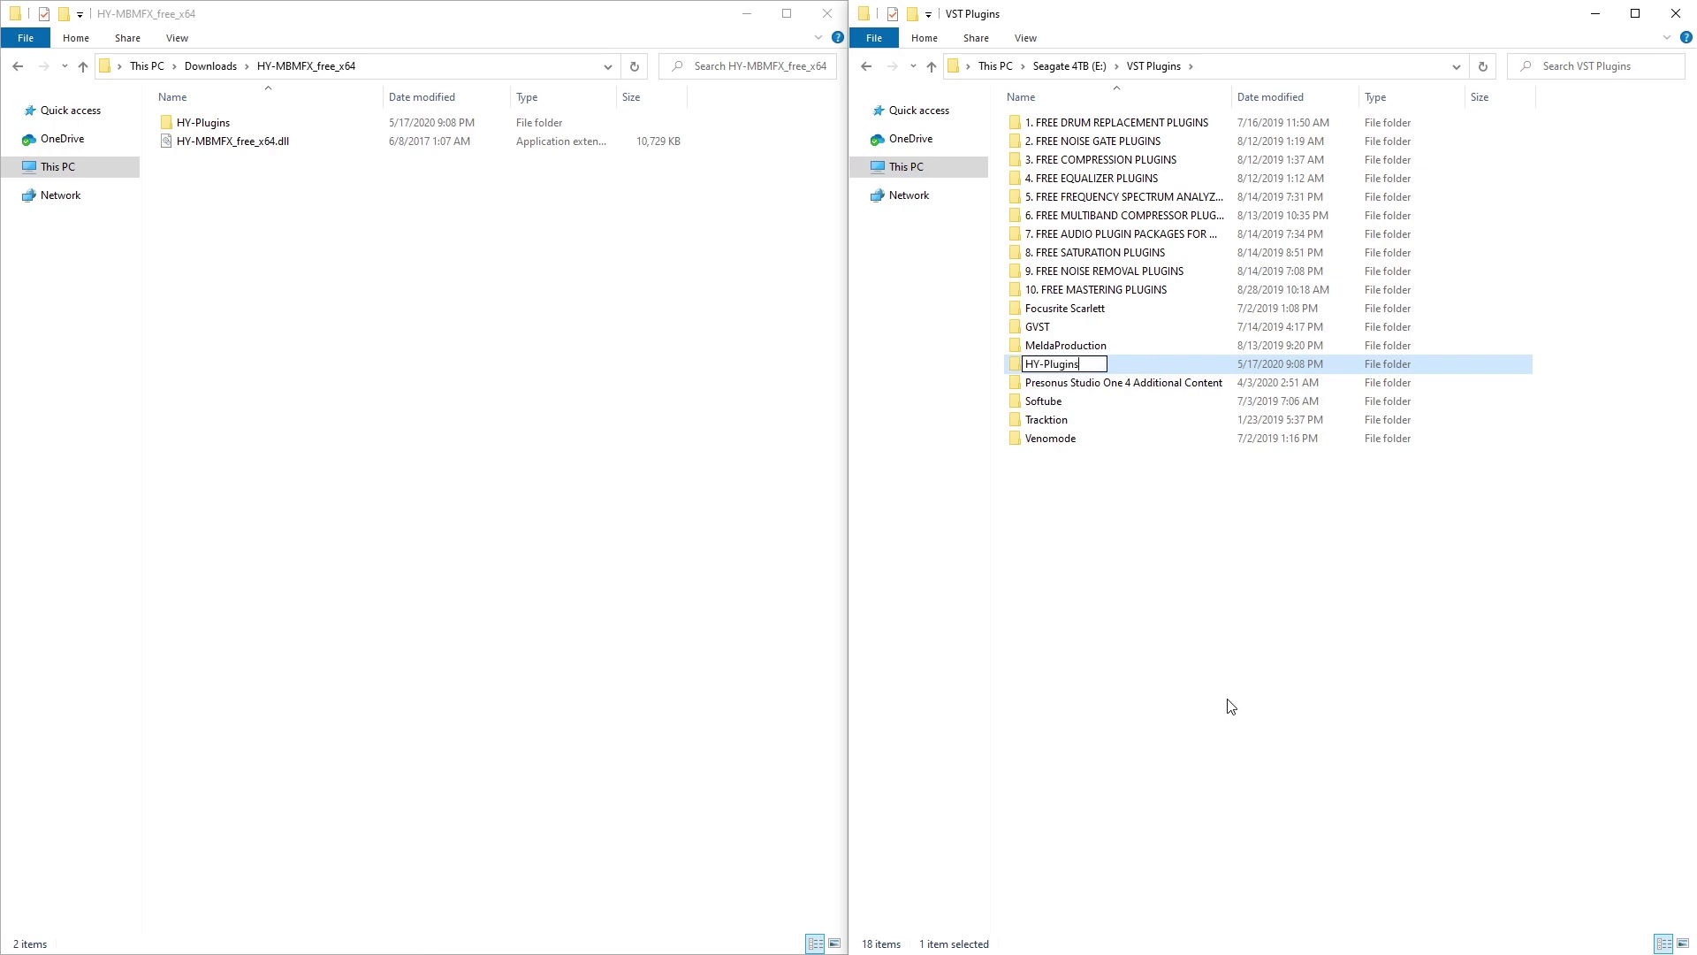
key(Return)
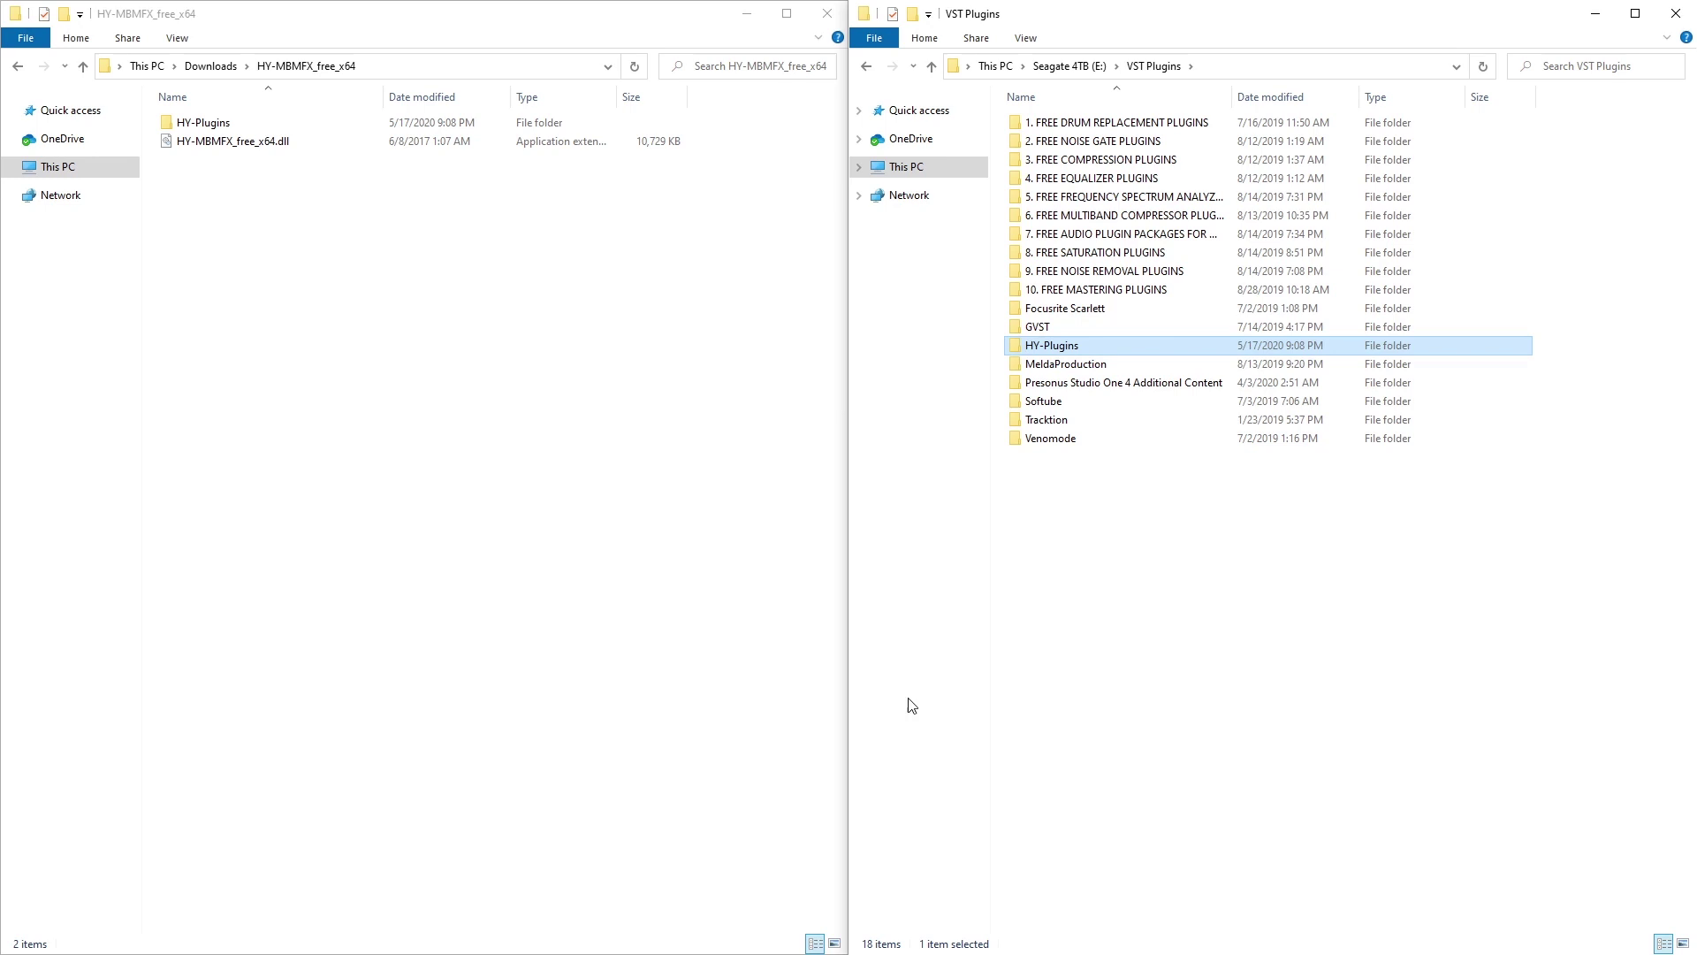
- Copy HY-MBMFX_free_x64.dll into HY-Plugins, then launch the DAW Essentials Collection installer
drag(233, 141, 1085, 351)
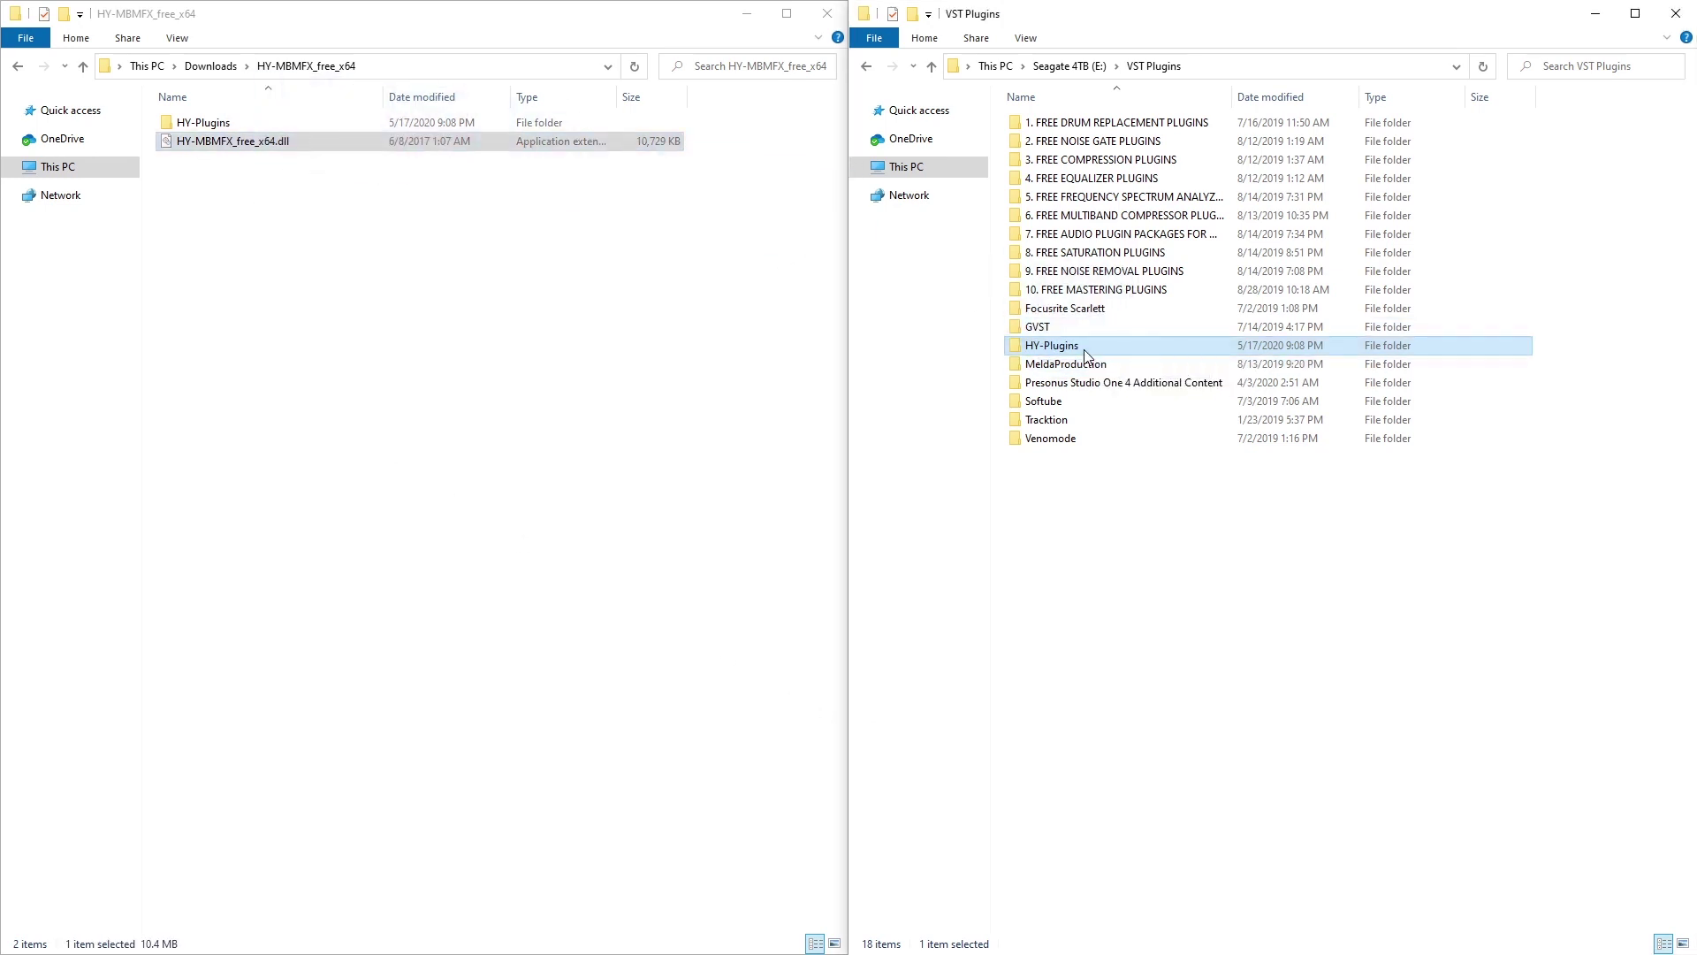
mouse_move(1052, 345)
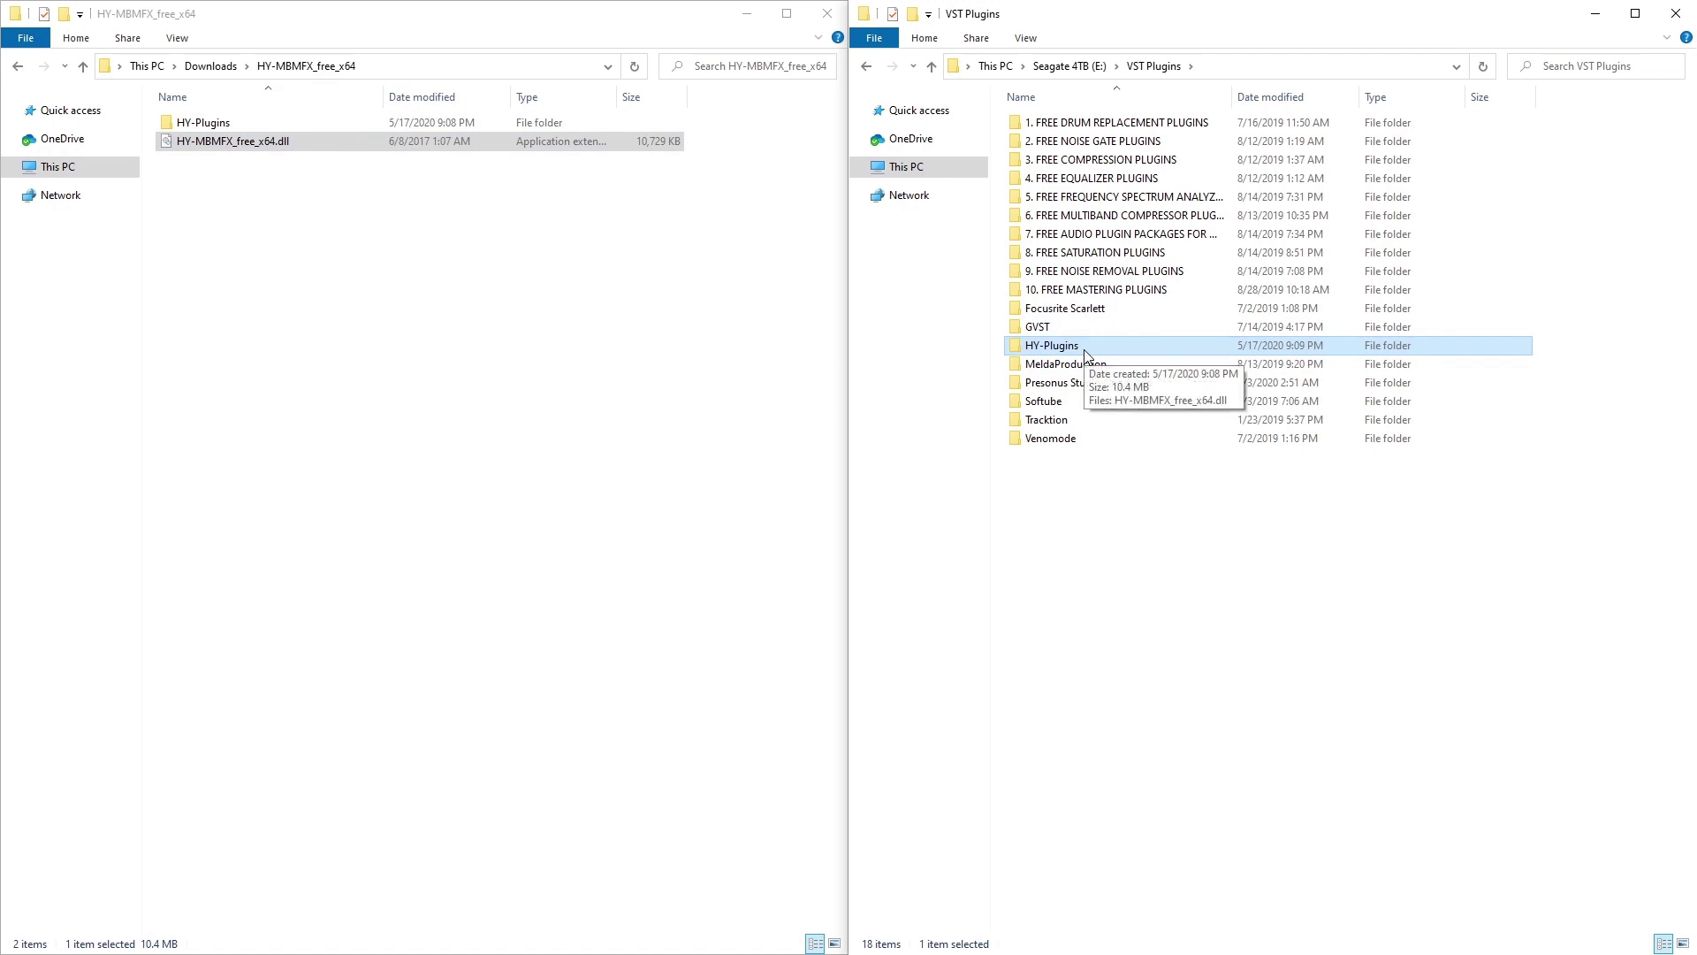
double_click(1033, 349)
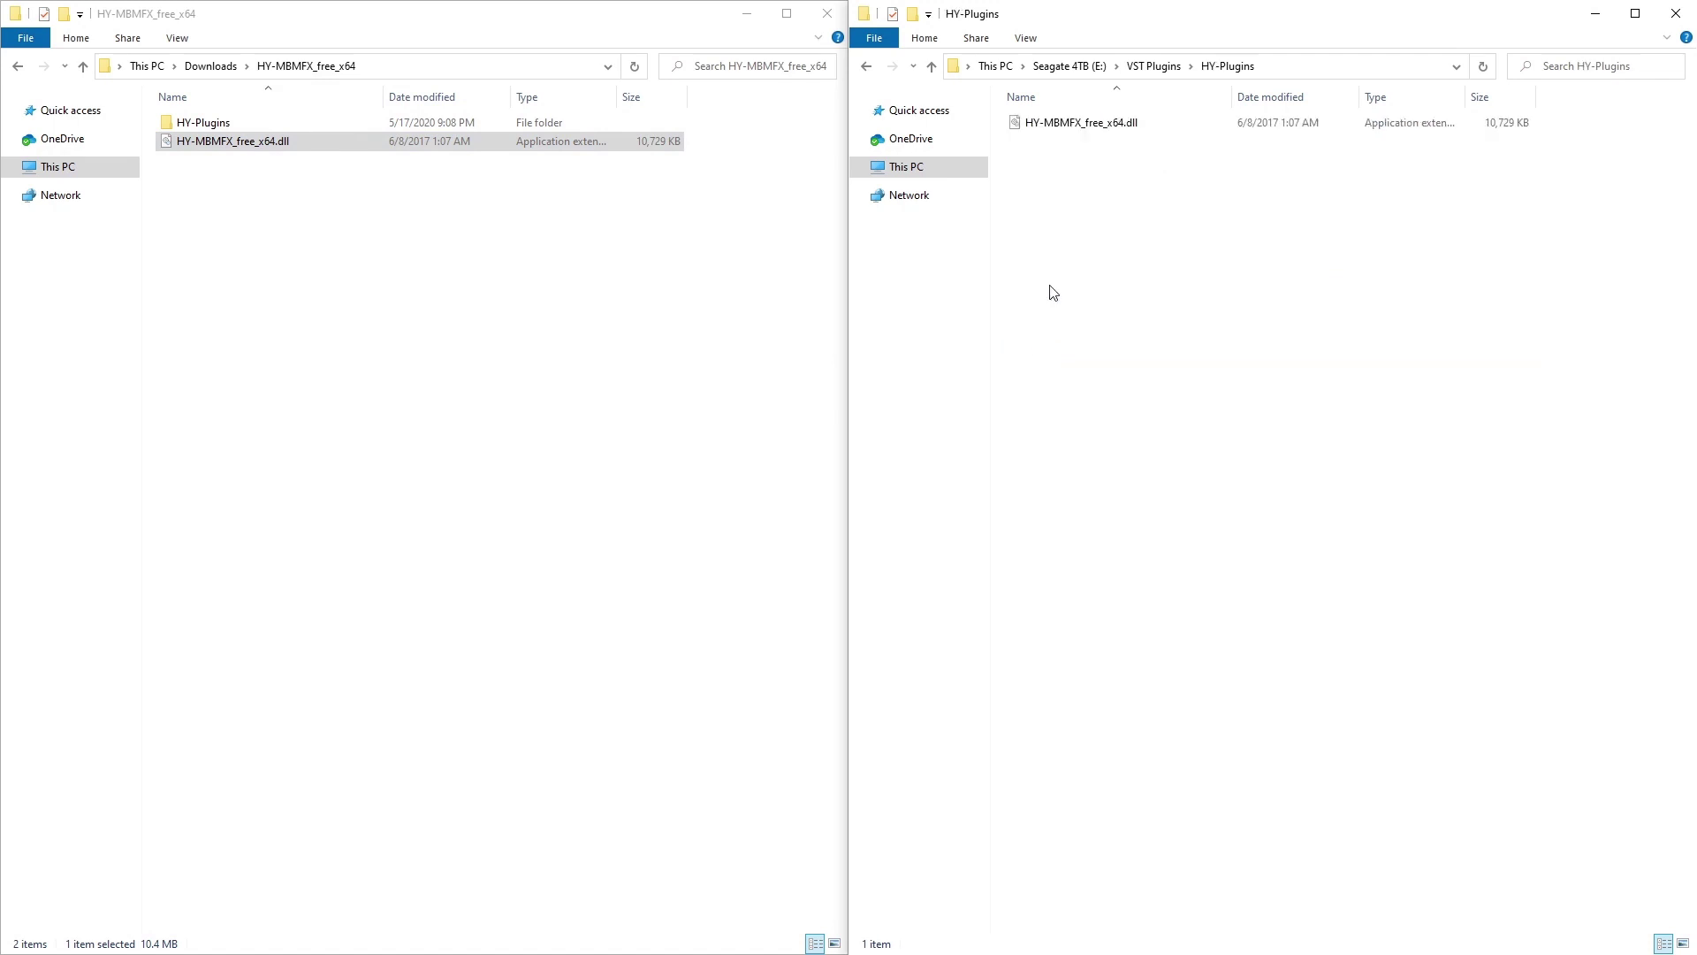
double_click(316, 146)
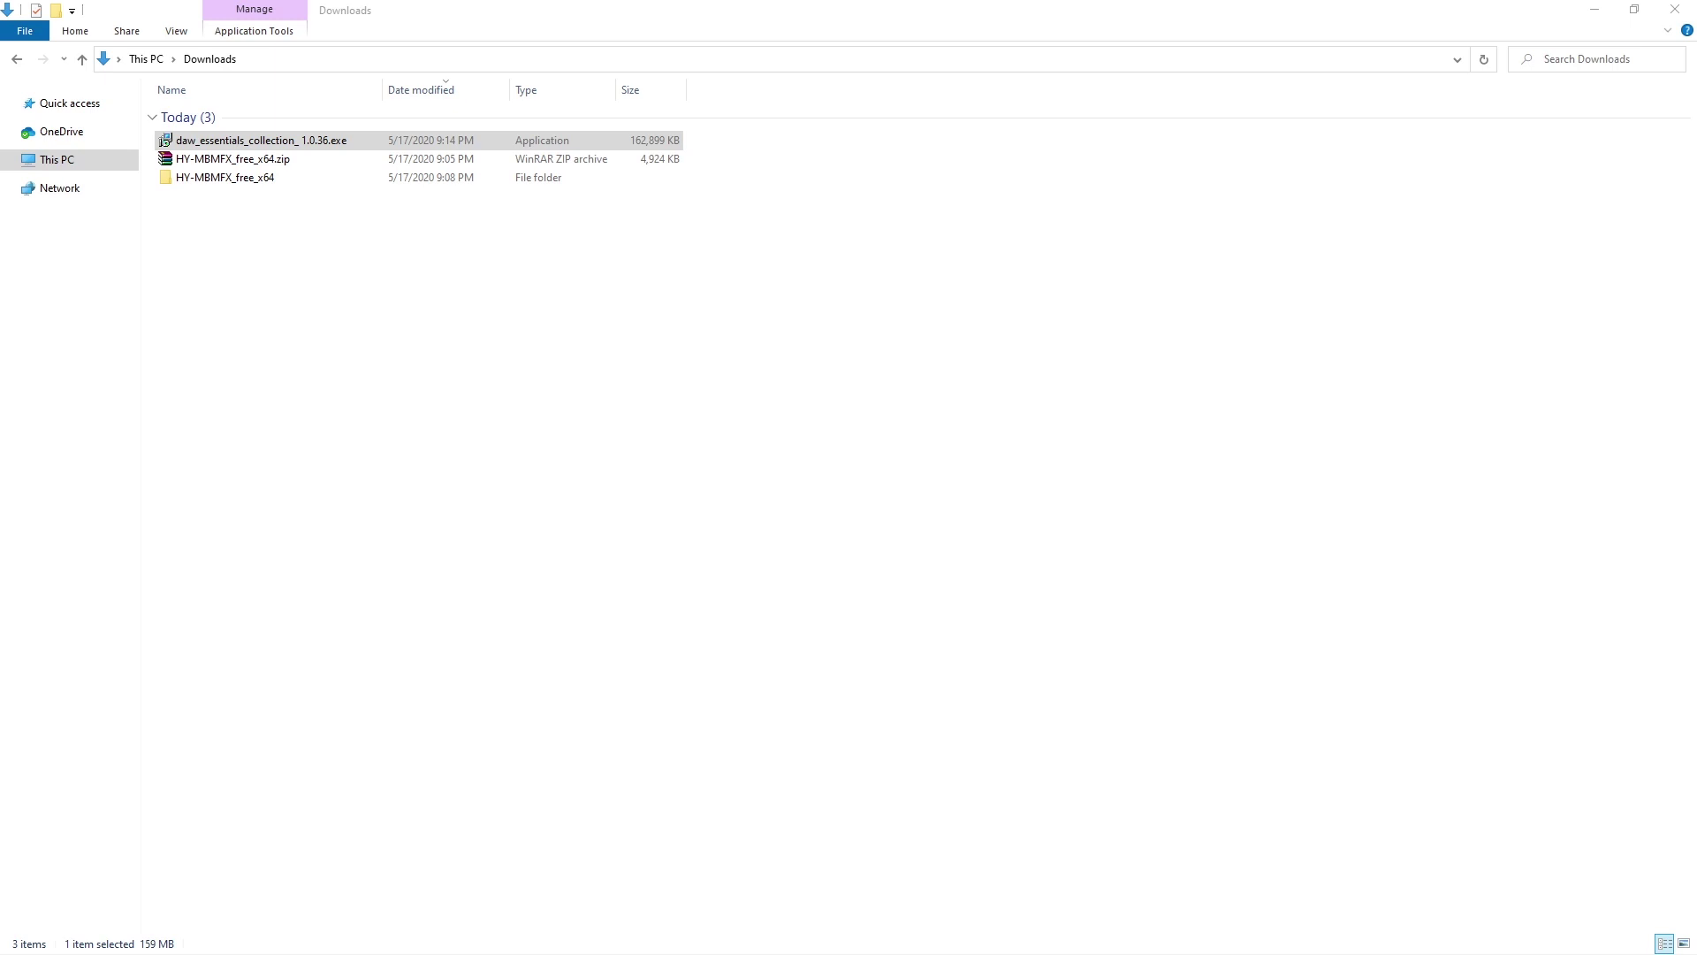
- Set the install destination to the DAW Essentials folder under E:\VST Instruments\Tracktion
click(1067, 405)
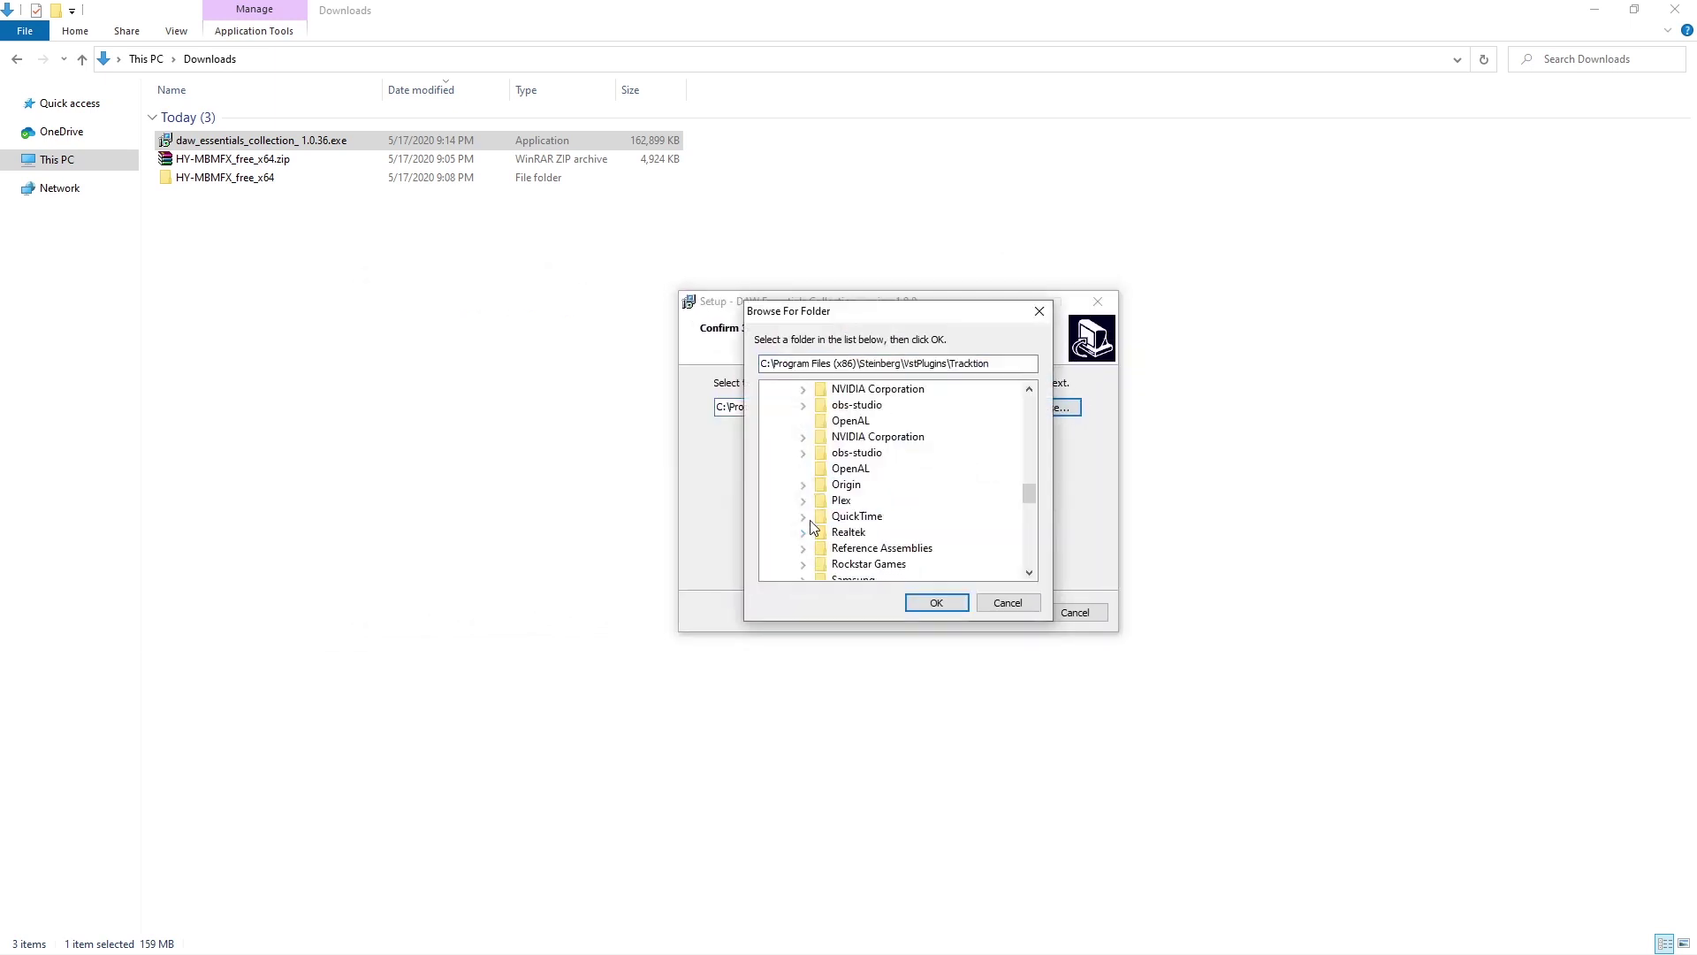
scroll(812, 527, up, 10)
click(770, 388)
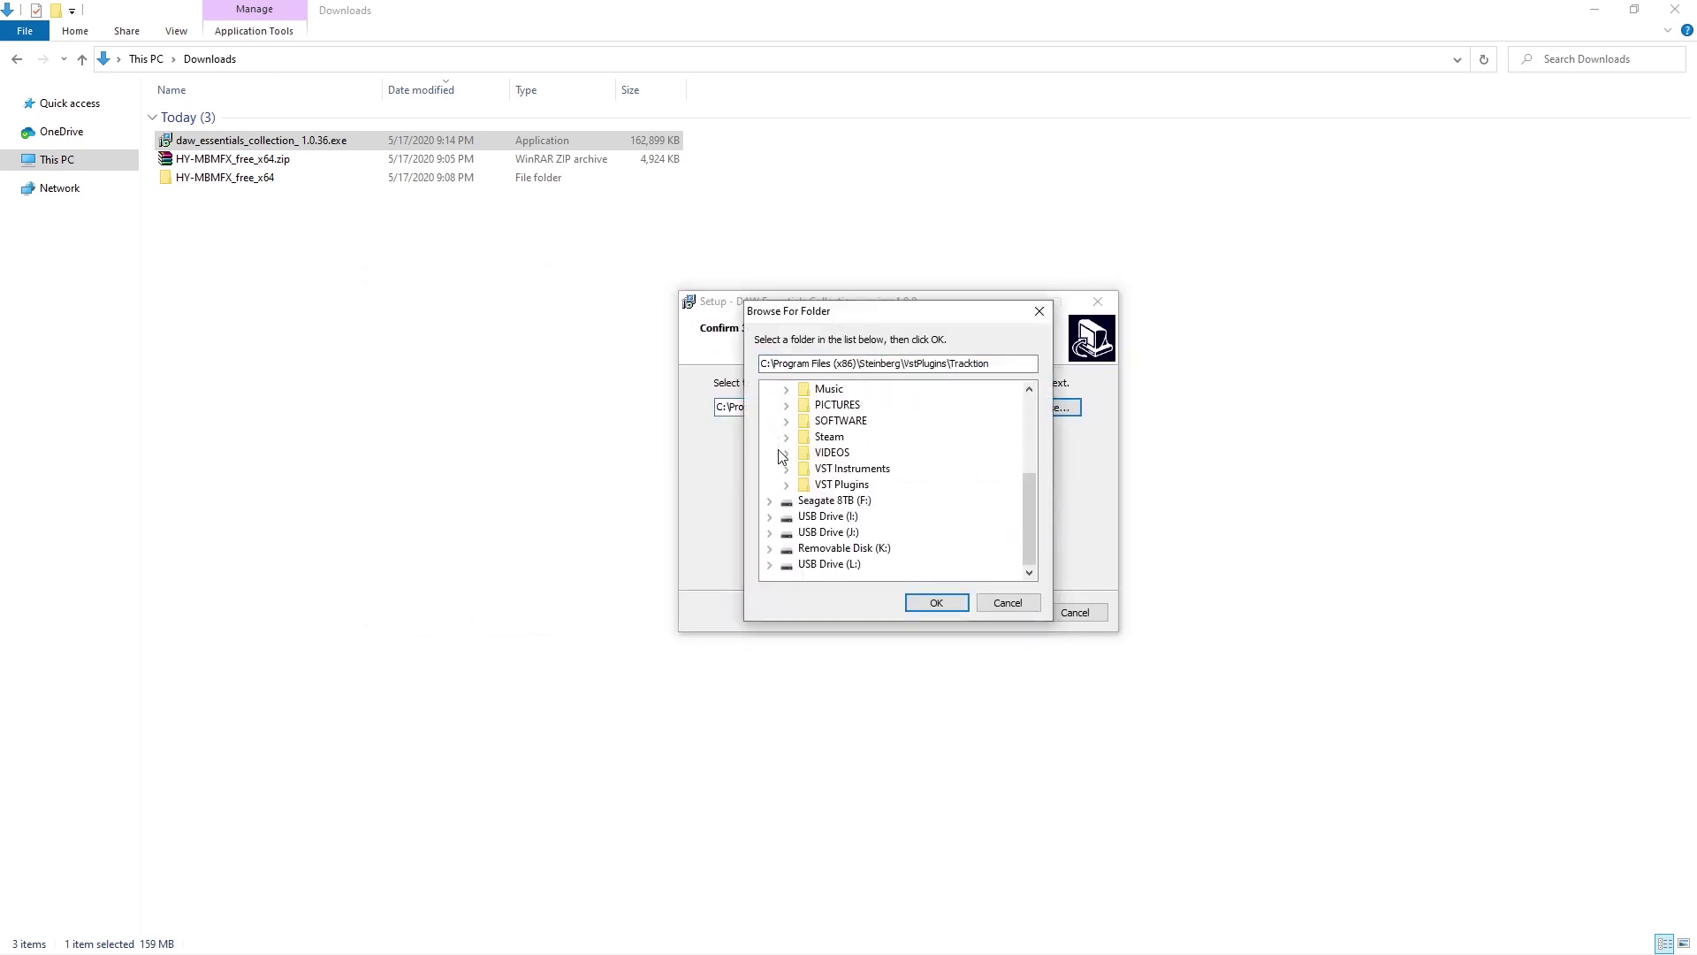
click(788, 471)
double_click(811, 504)
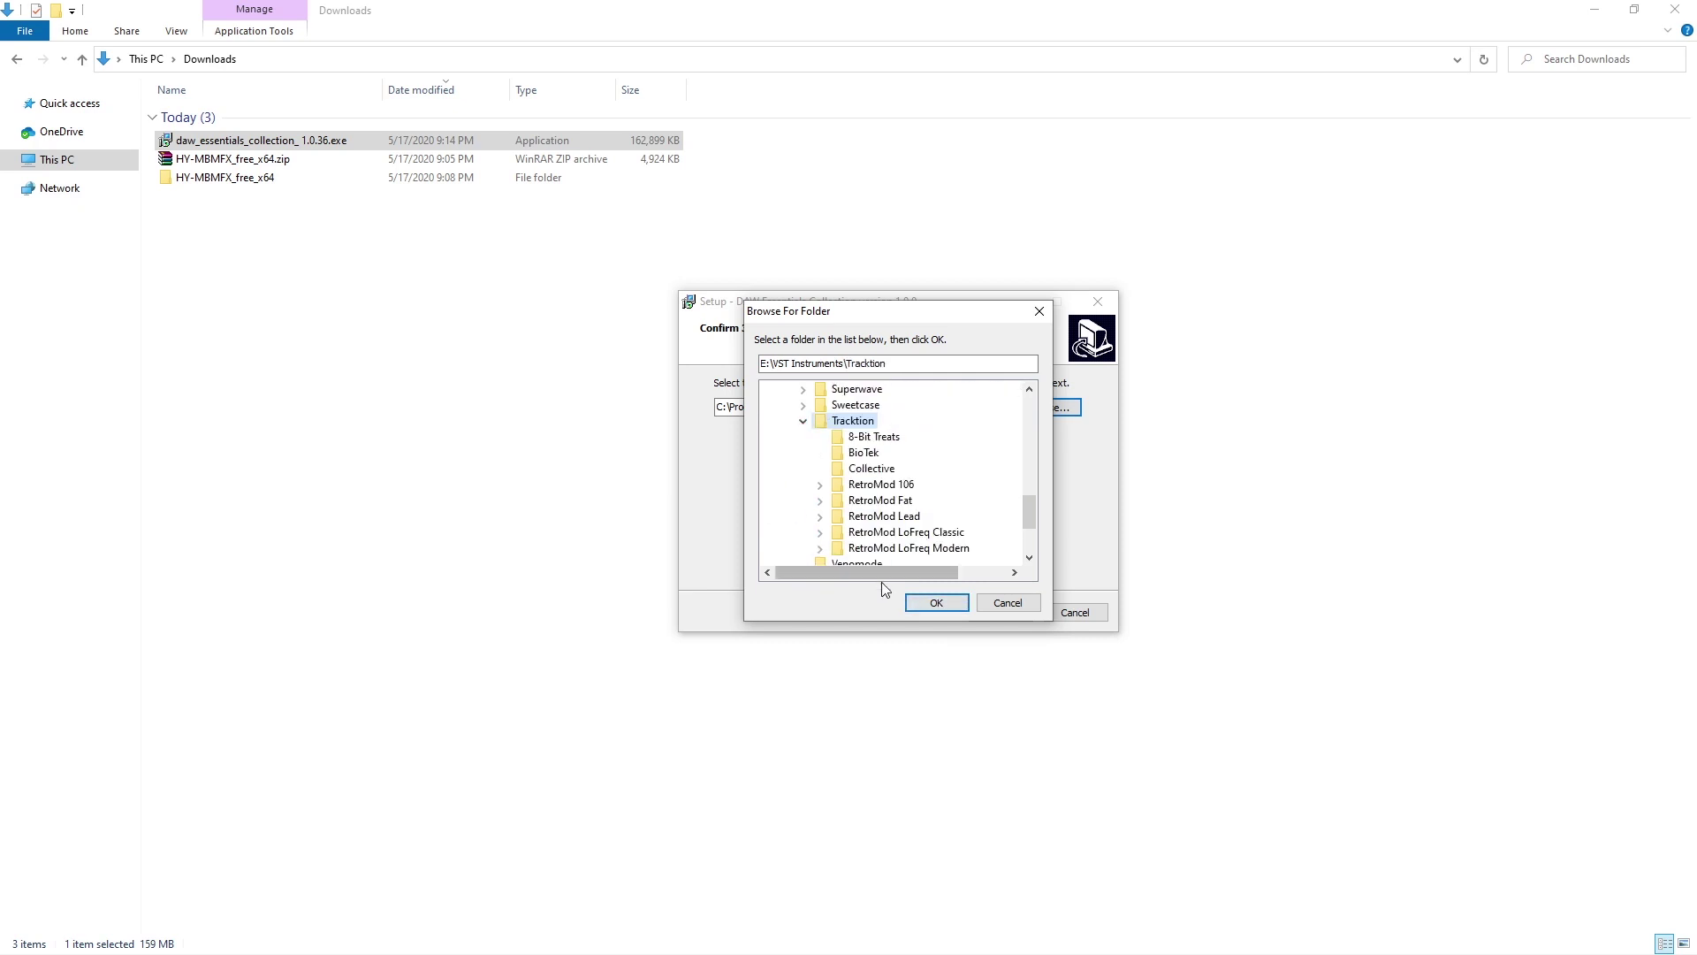
scroll(791, 514, up, 5)
click(801, 516)
scroll(804, 508, down, 5)
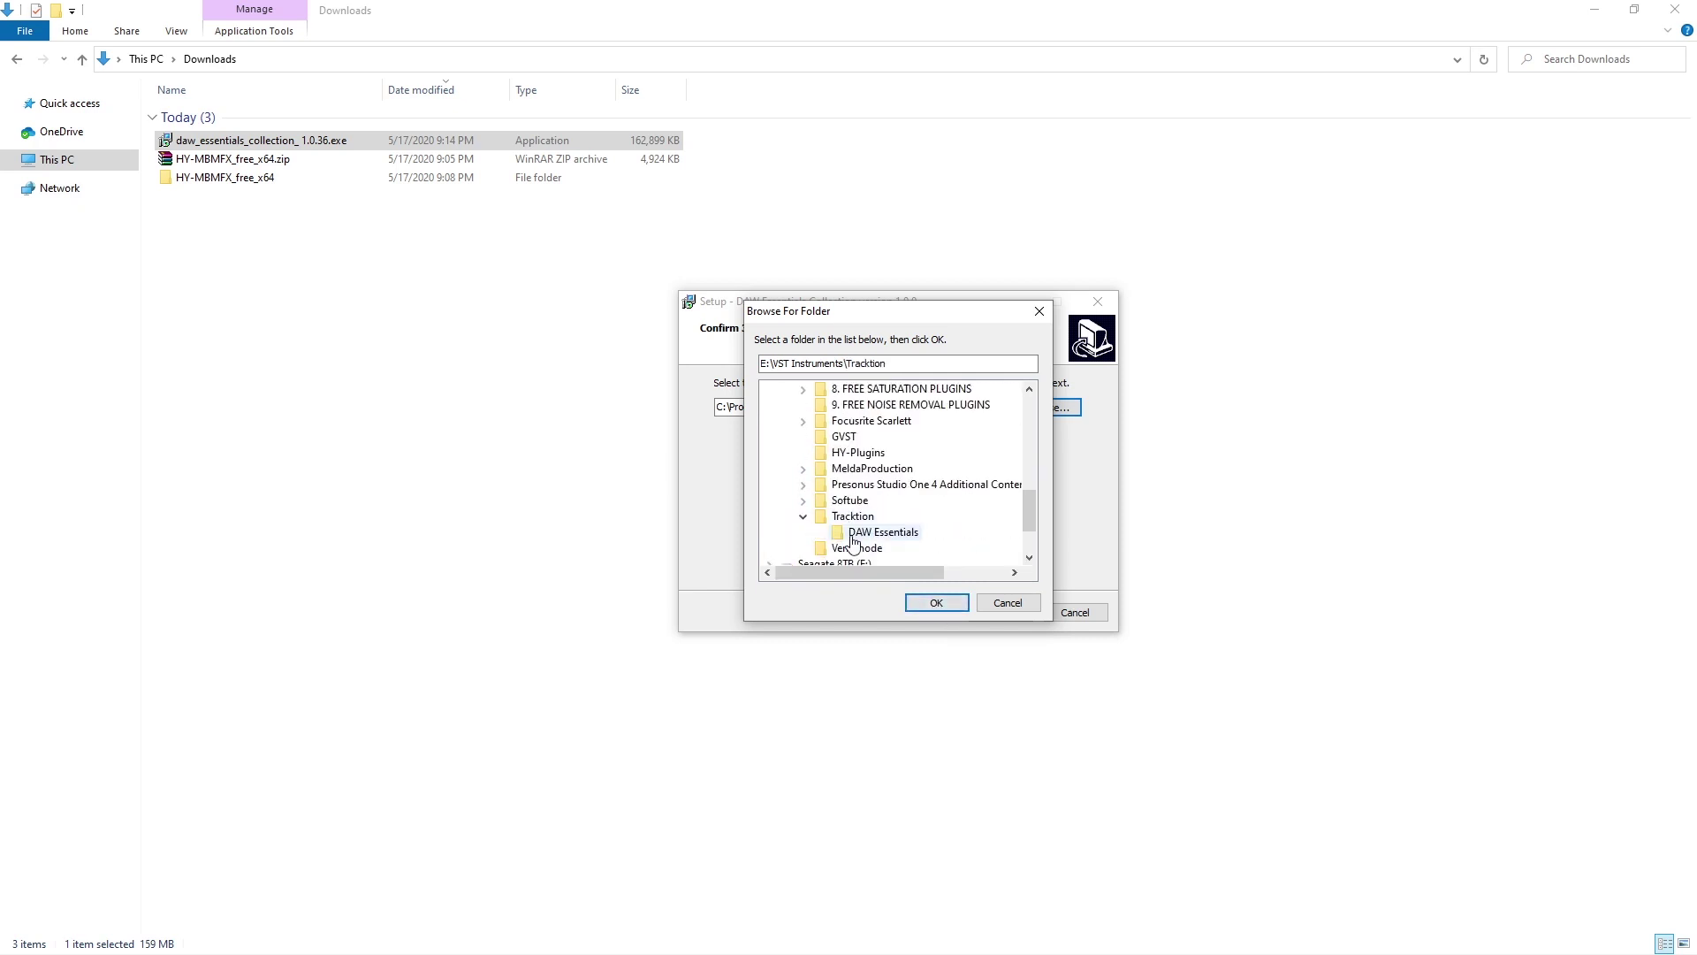
click(876, 533)
click(936, 602)
- Reconfirm DAW Essentials as the destination and install the collection
click(1048, 407)
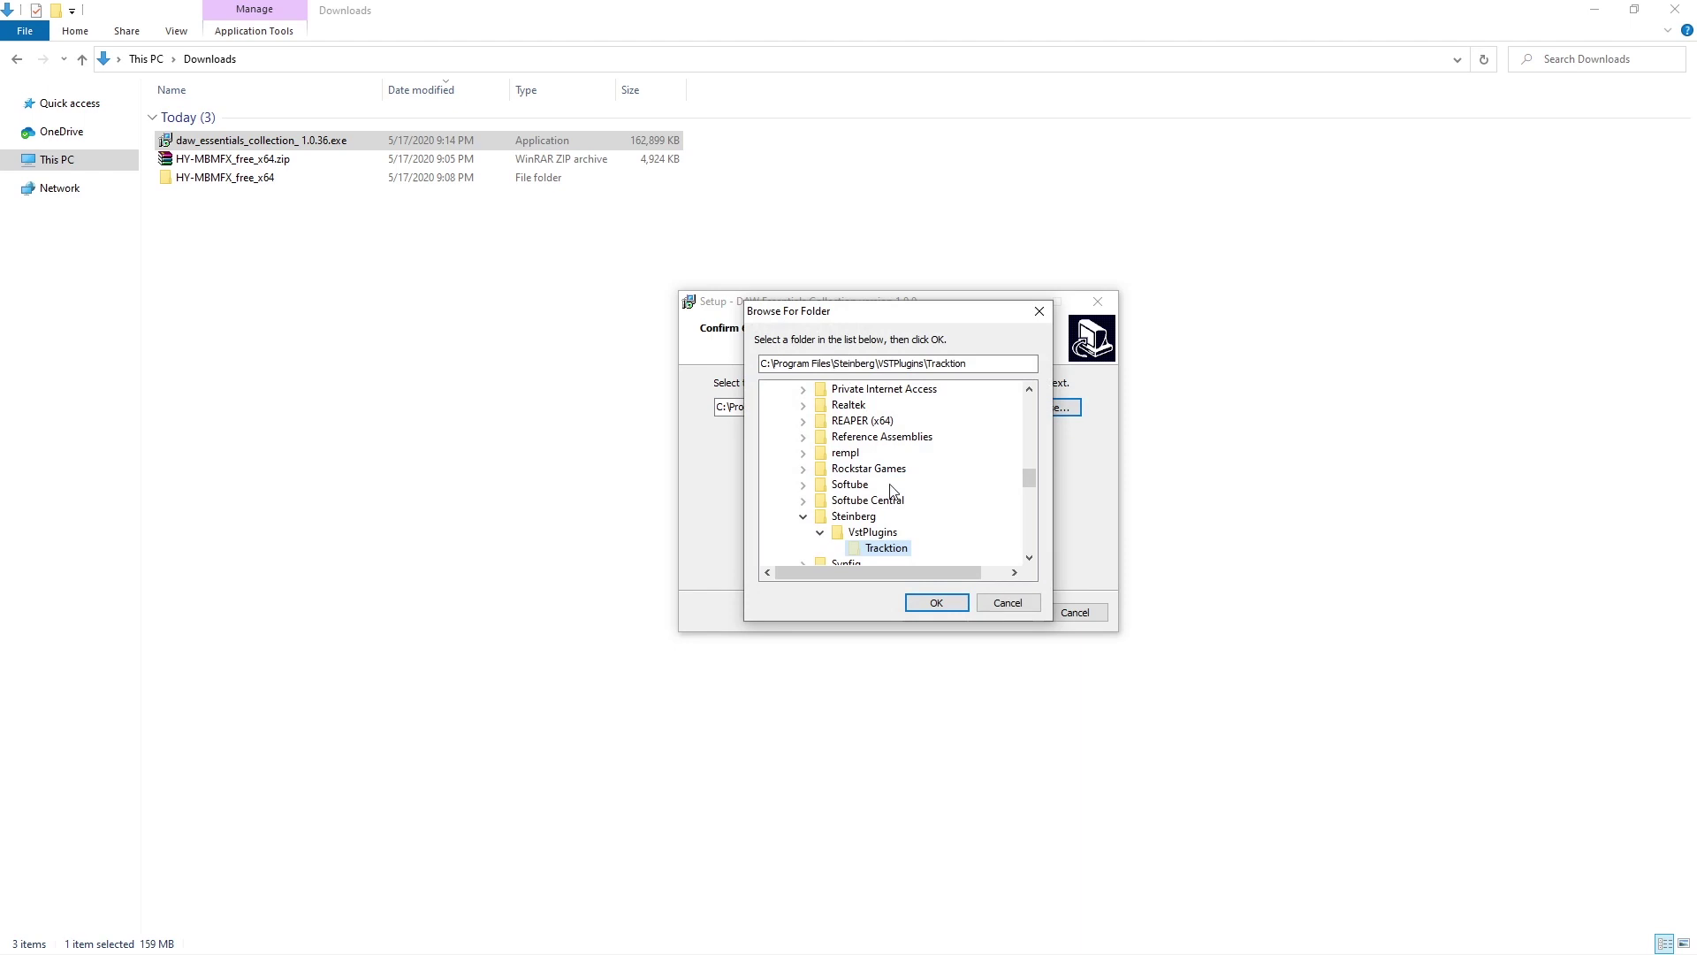
scroll(822, 477, down, 5)
scroll(809, 478, down, 5)
scroll(792, 475, down, 3)
scroll(791, 474, down, 5)
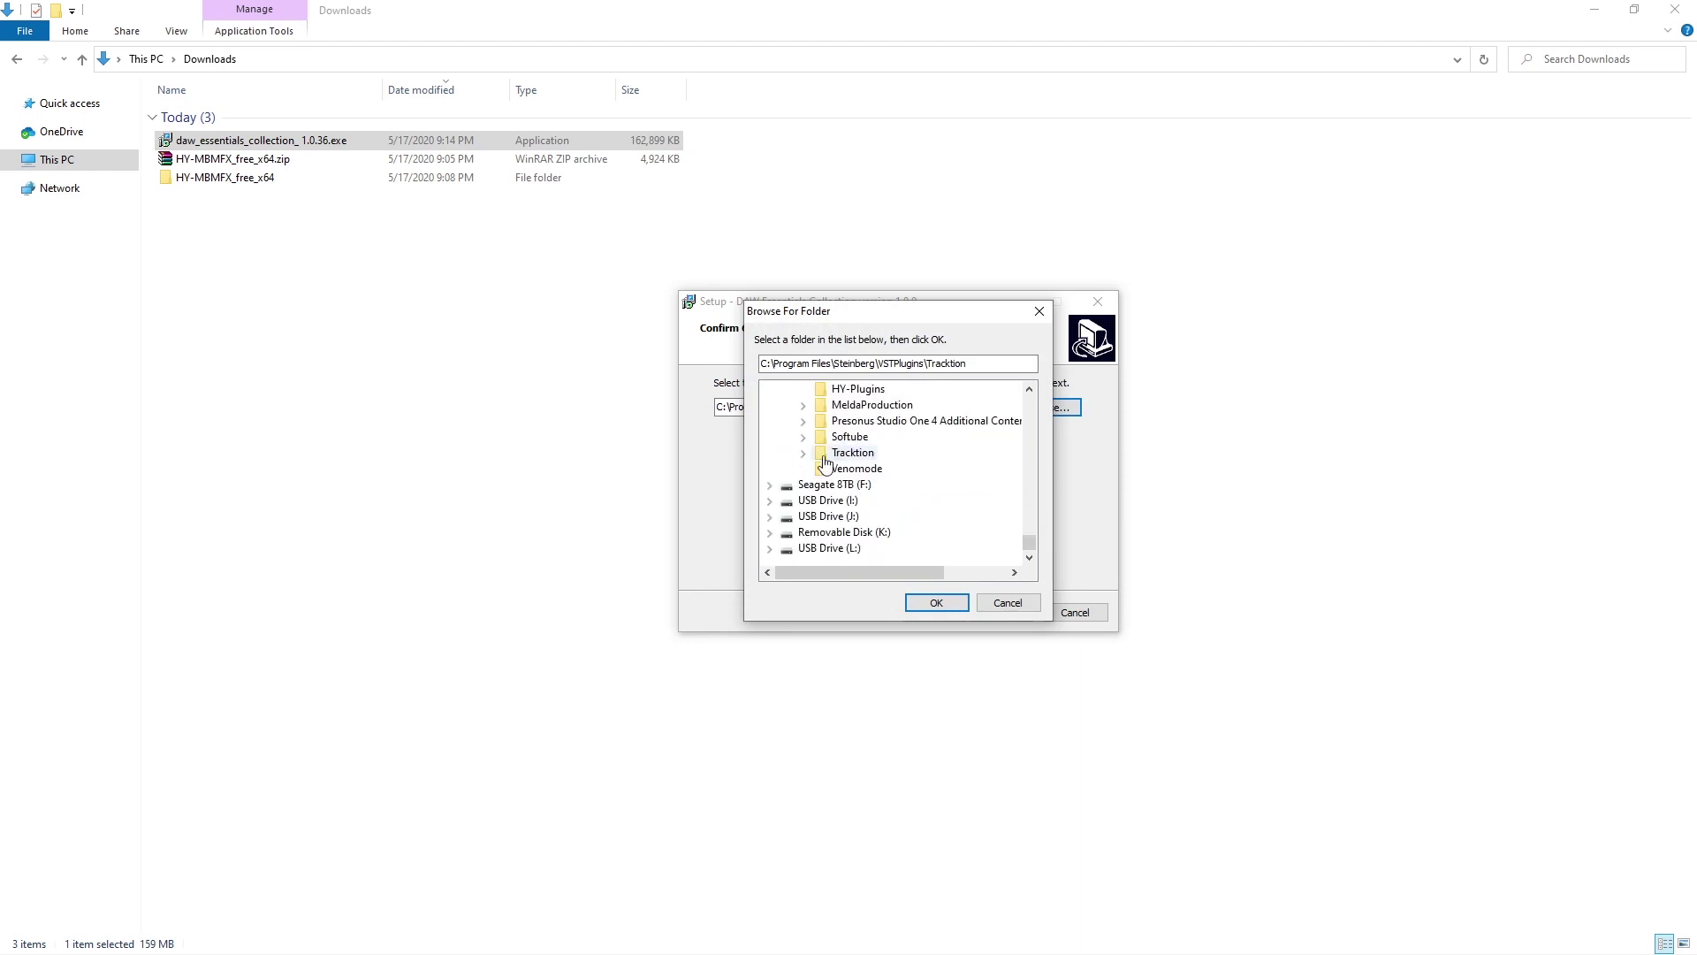
click(802, 451)
click(871, 468)
click(936, 602)
click(980, 614)
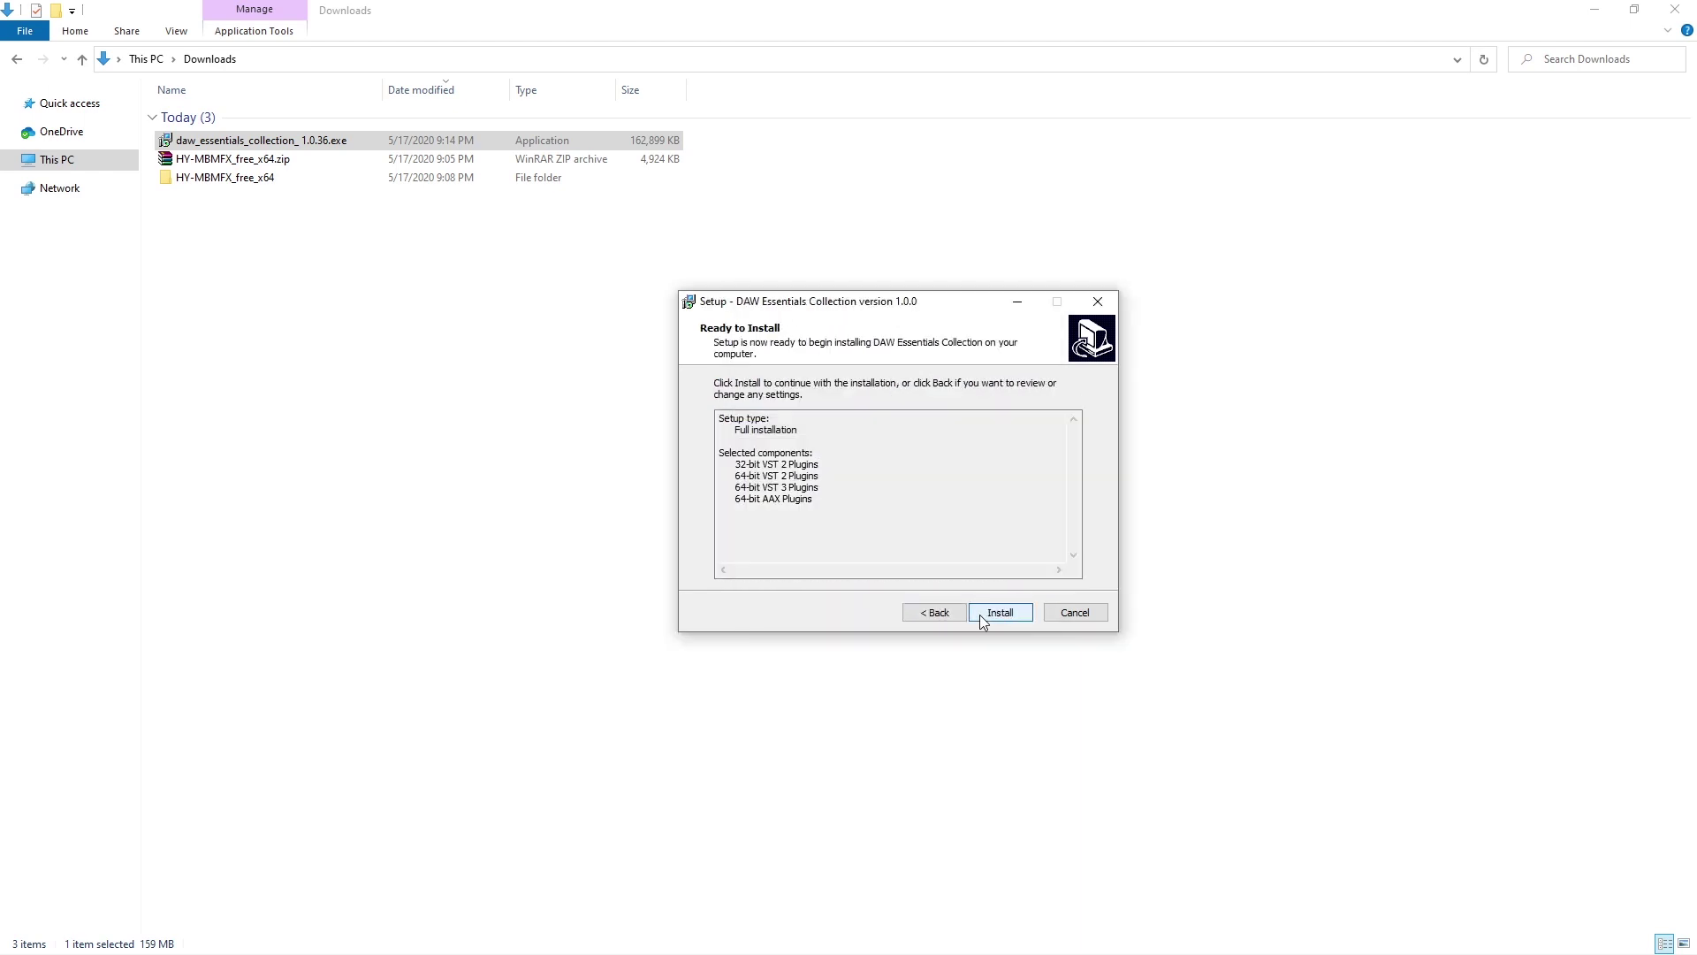
click(979, 614)
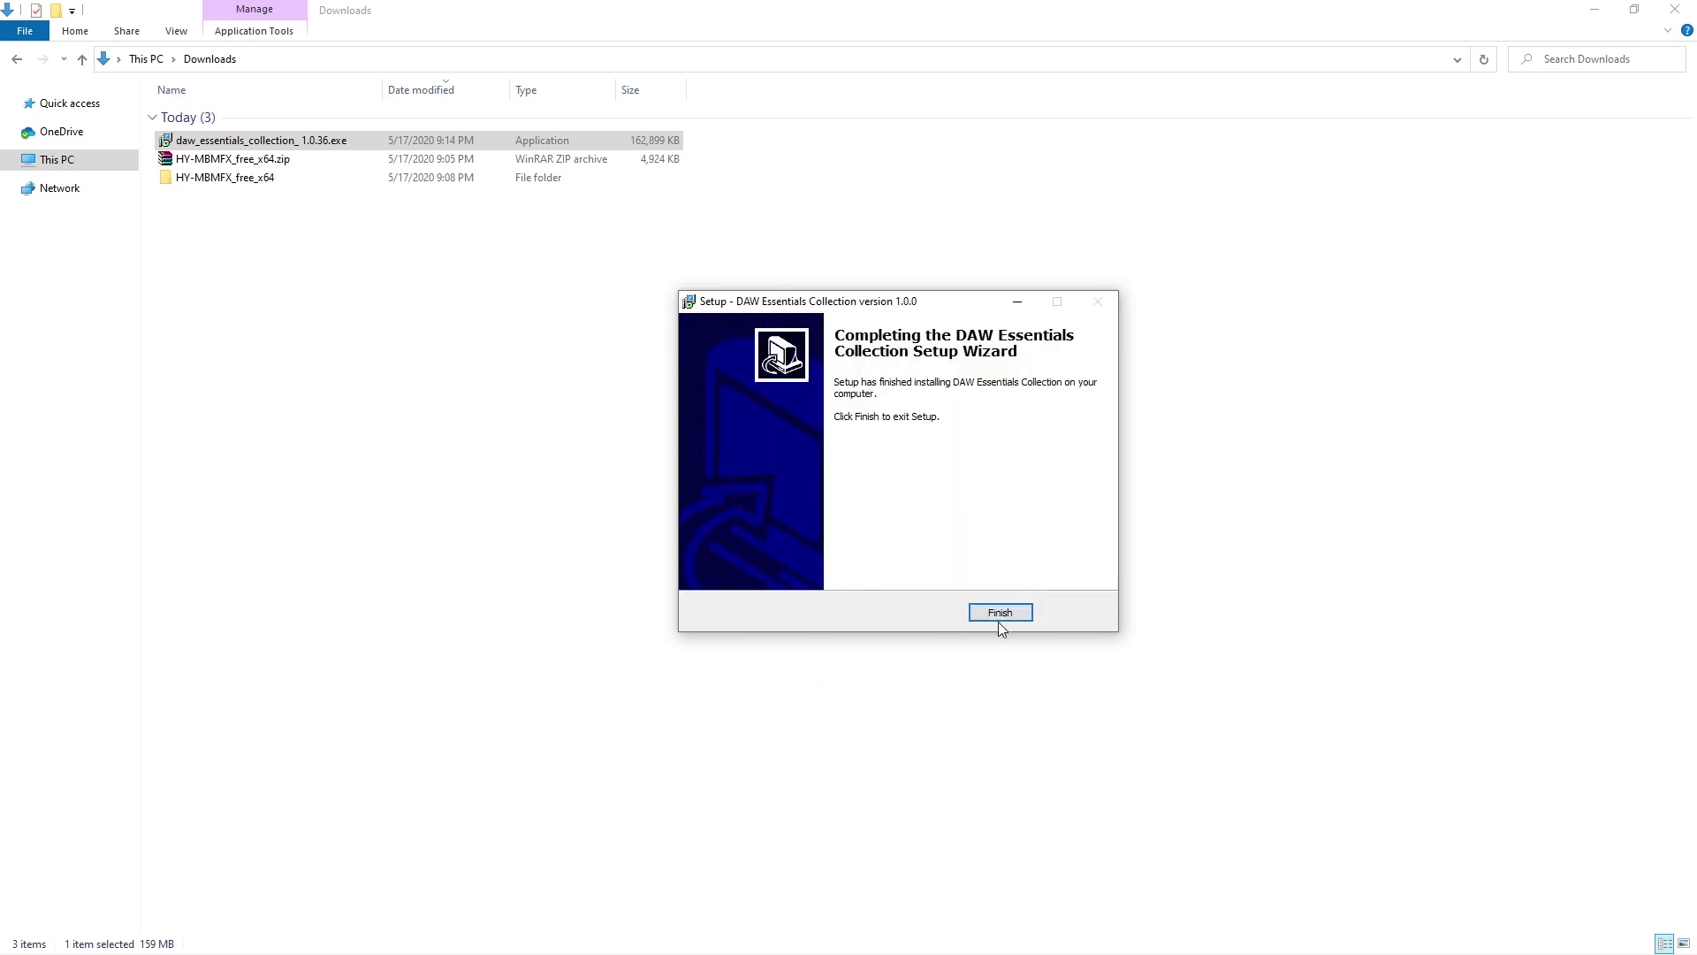
- Finish and exit the completed DAW Essentials setup wizard
click(1000, 613)
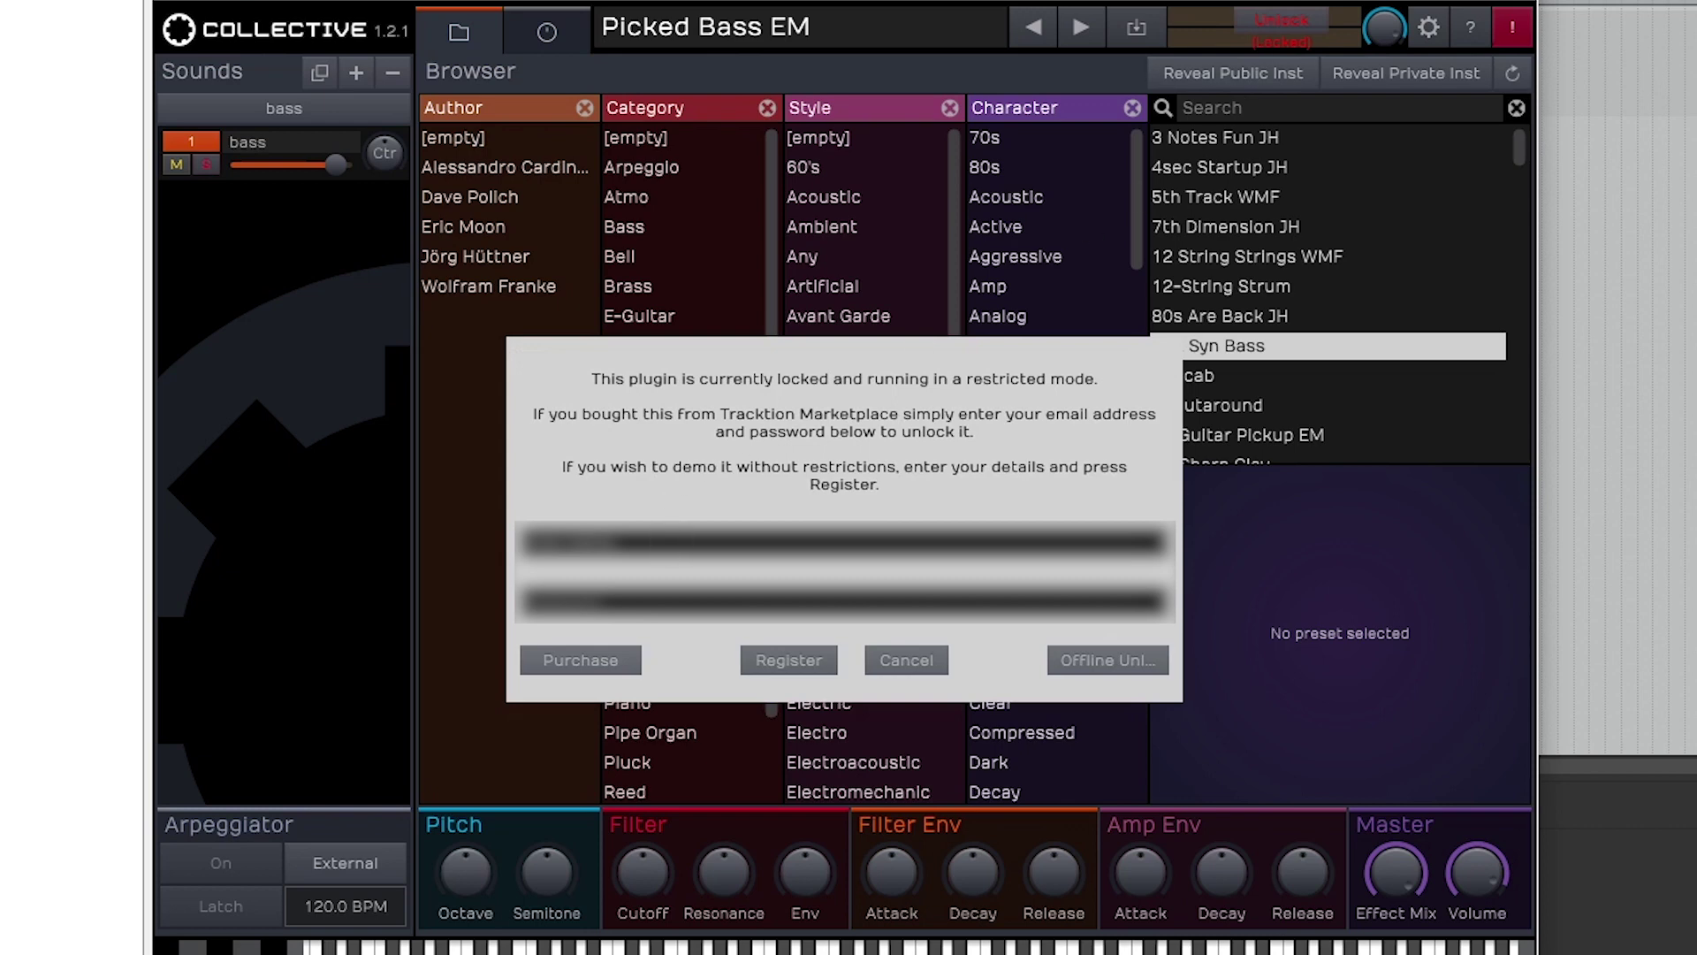
text(name@email.com)
text(@gmail.c)
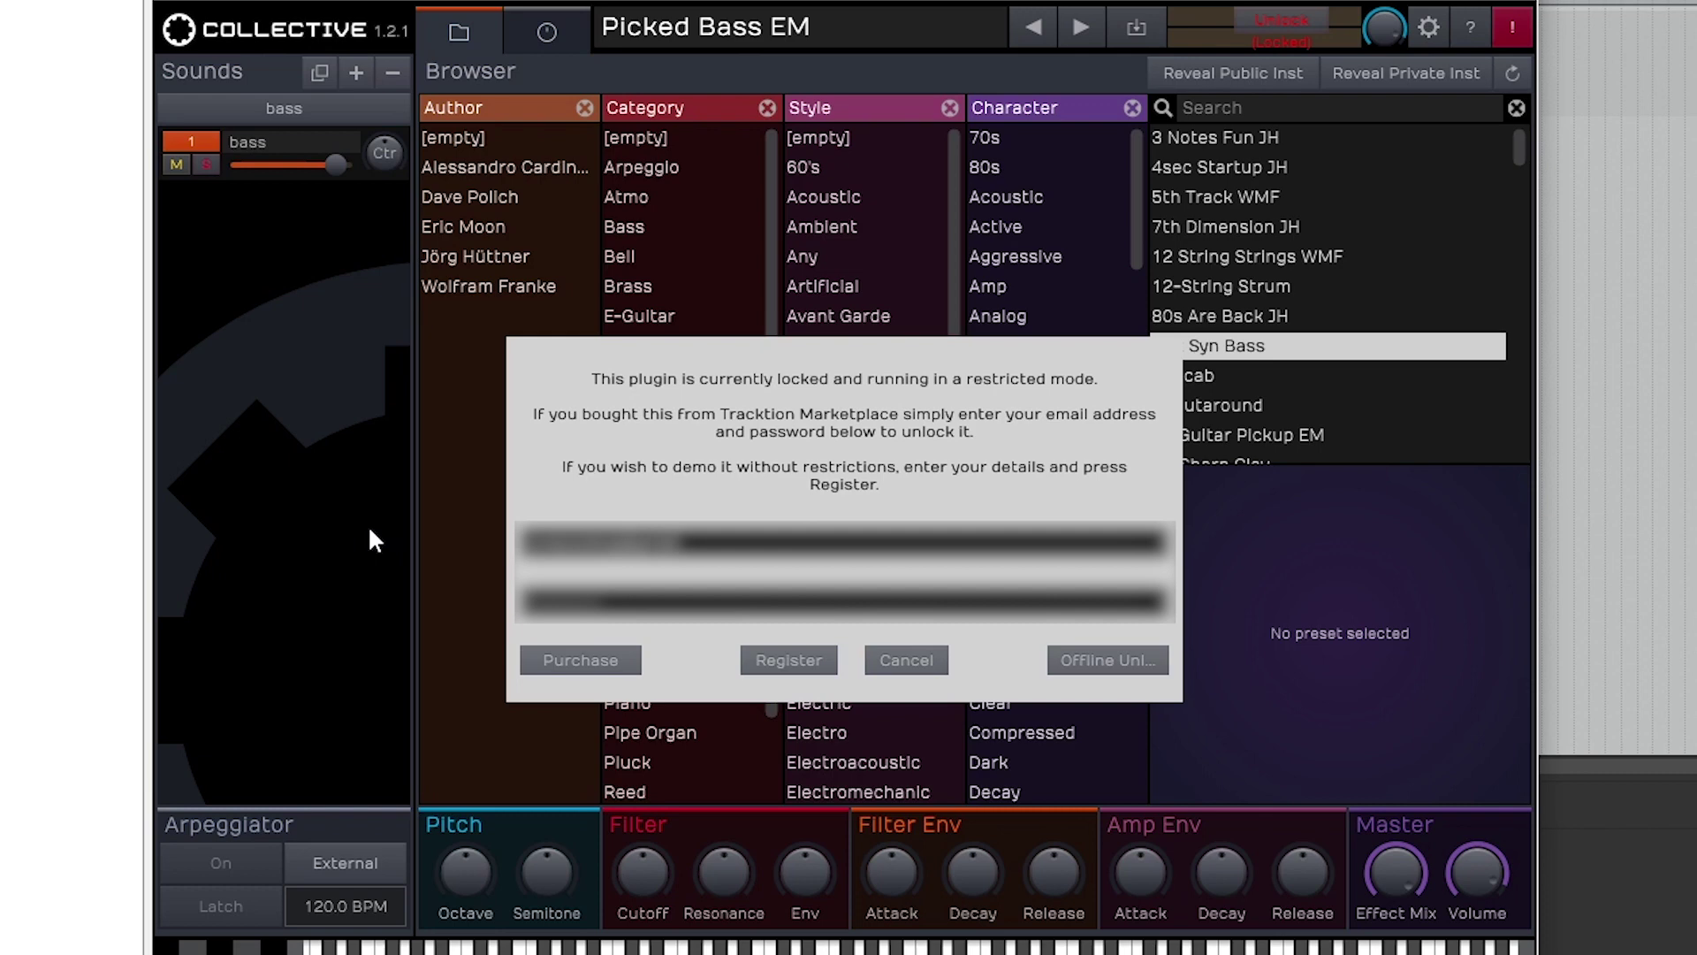
text(omom)
- Register Collective with email and password, then dismiss the Registration Complete message
key(Tab)
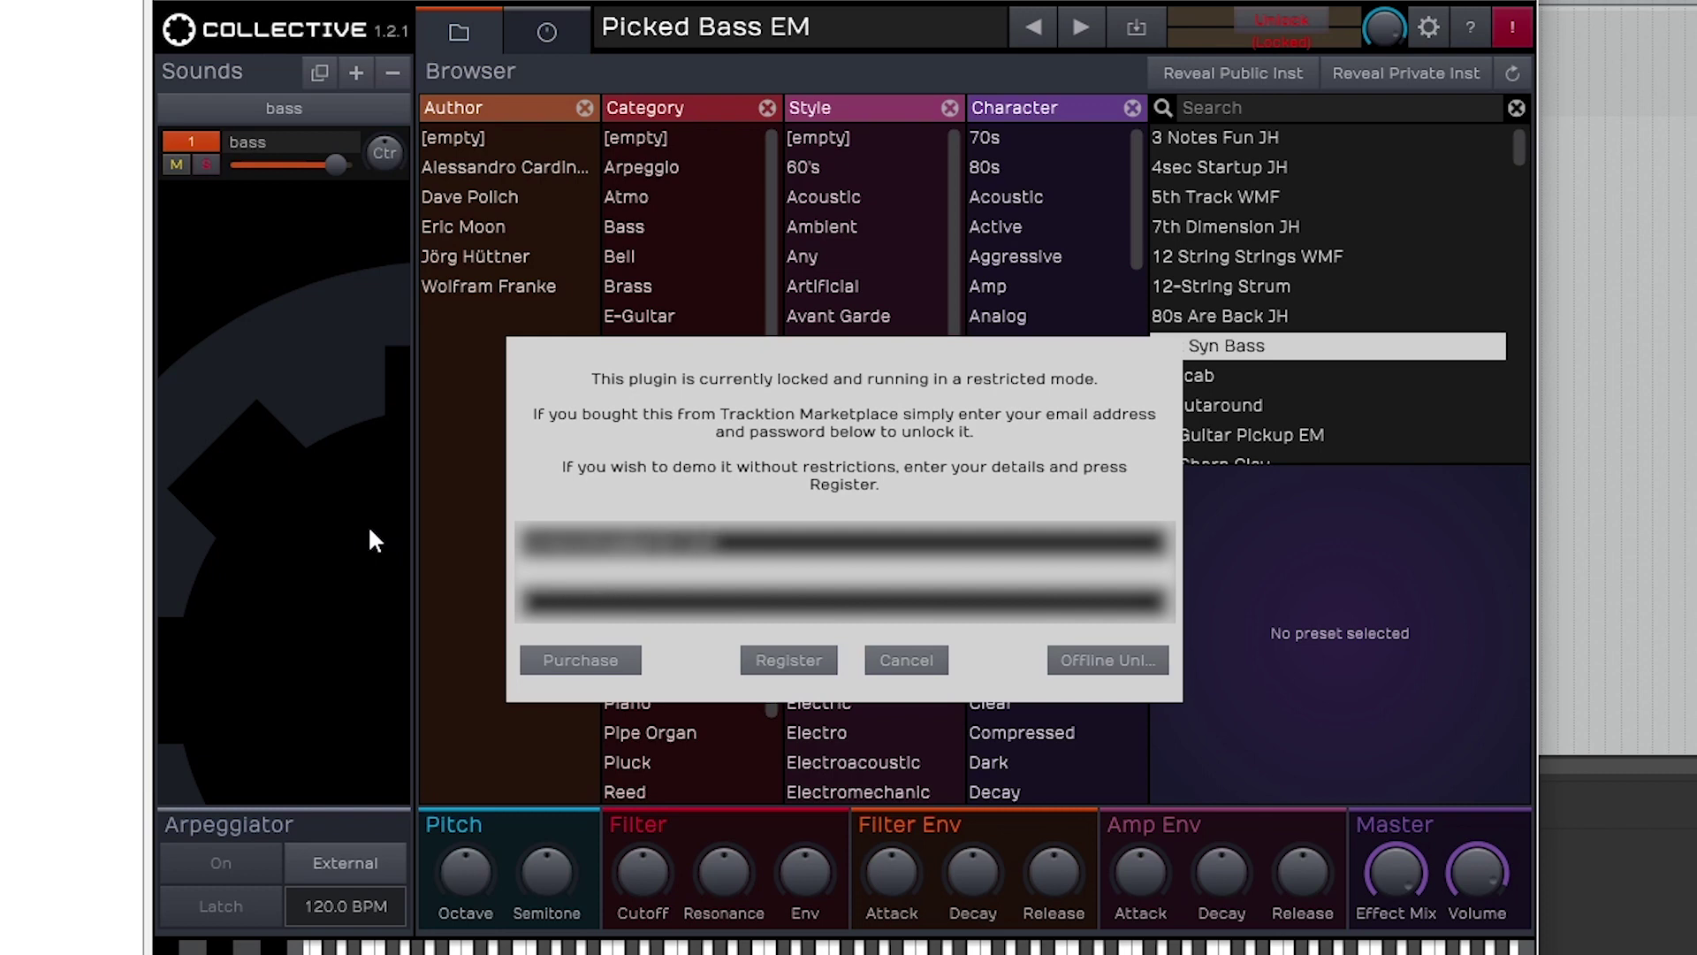
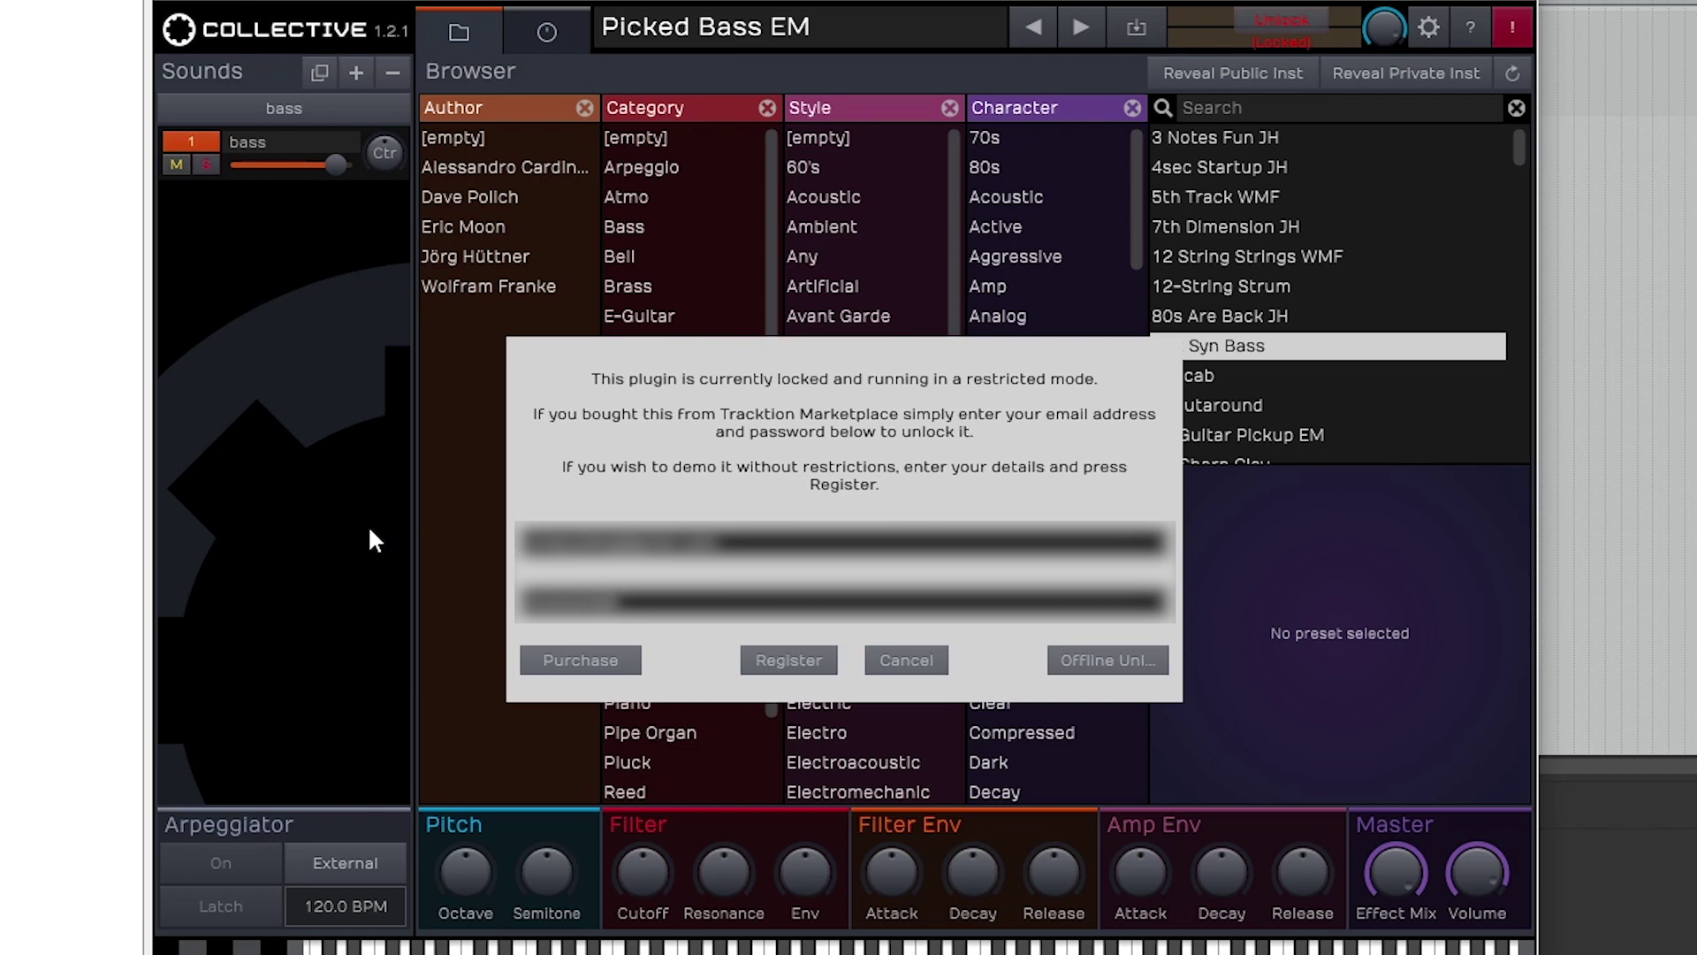
click(806, 674)
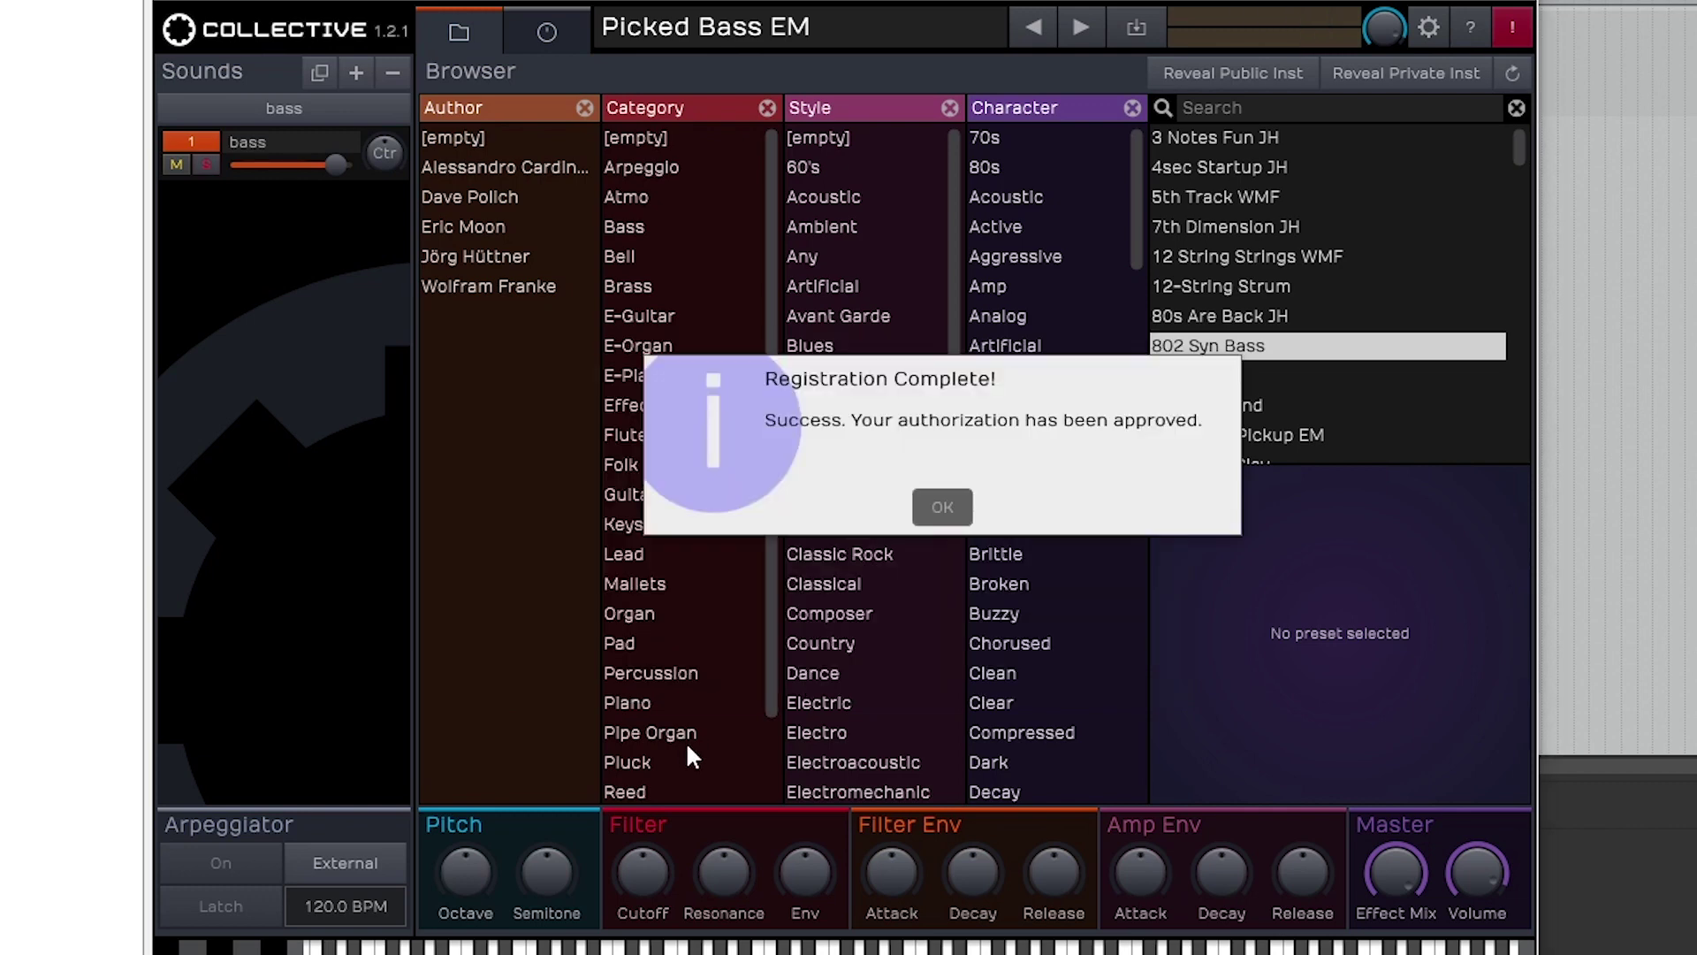
click(928, 508)
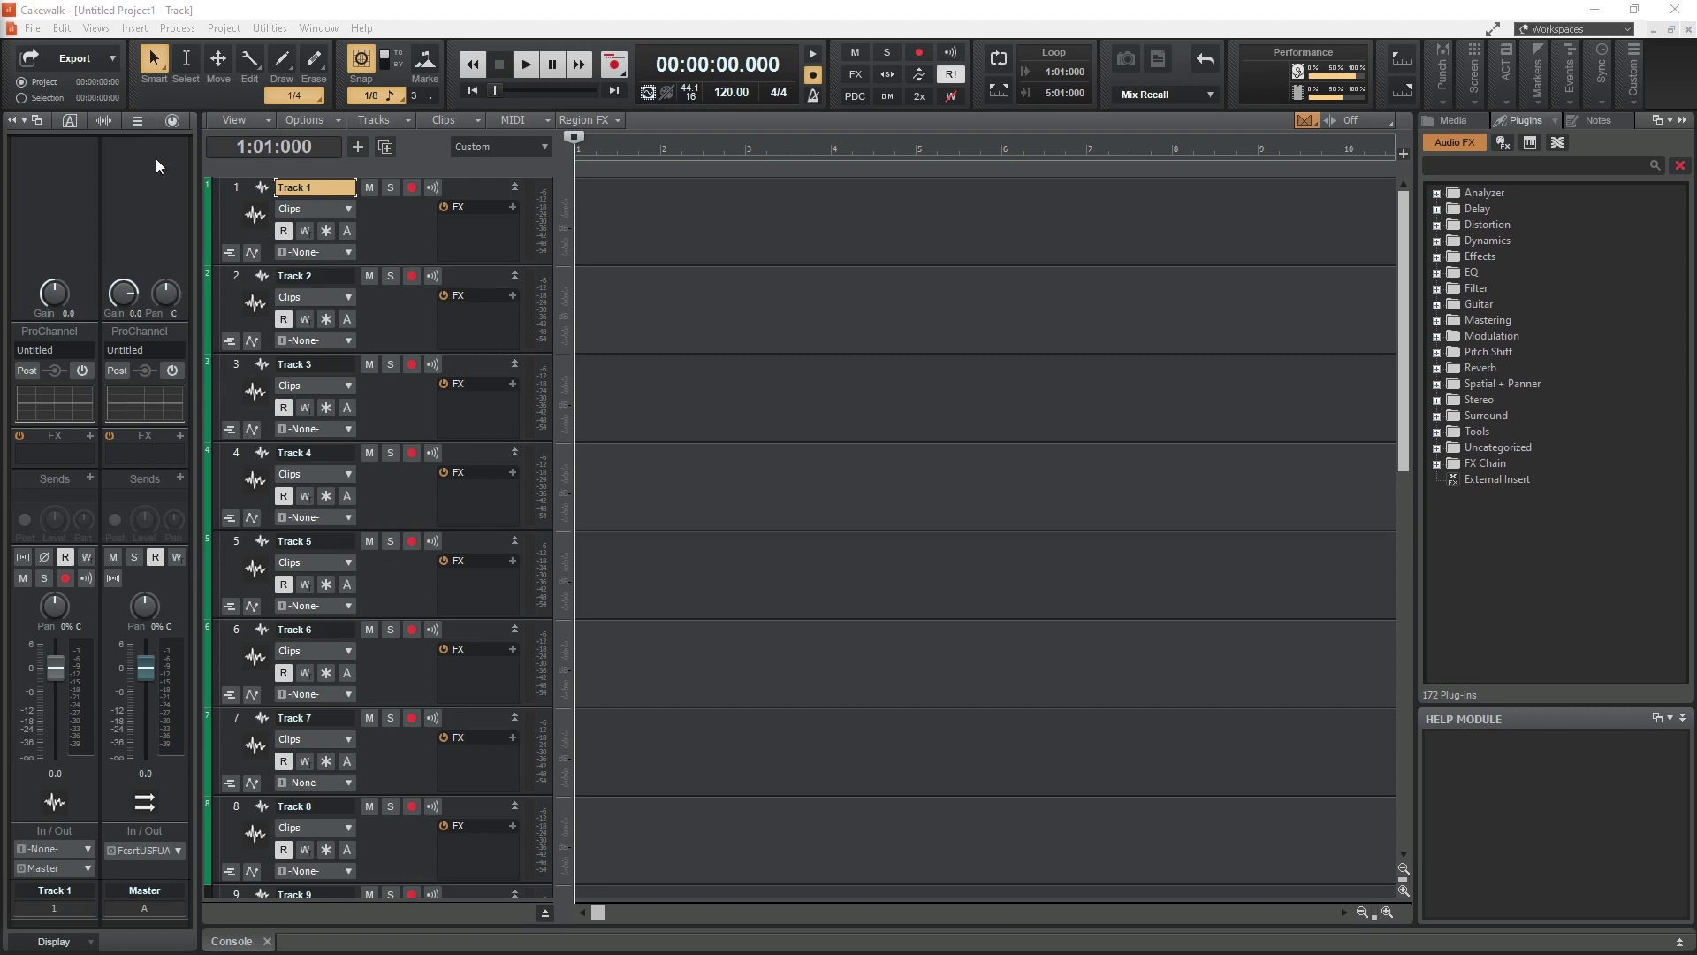
- Open Cakewalk's Edit menu to reach Preferences
click(62, 28)
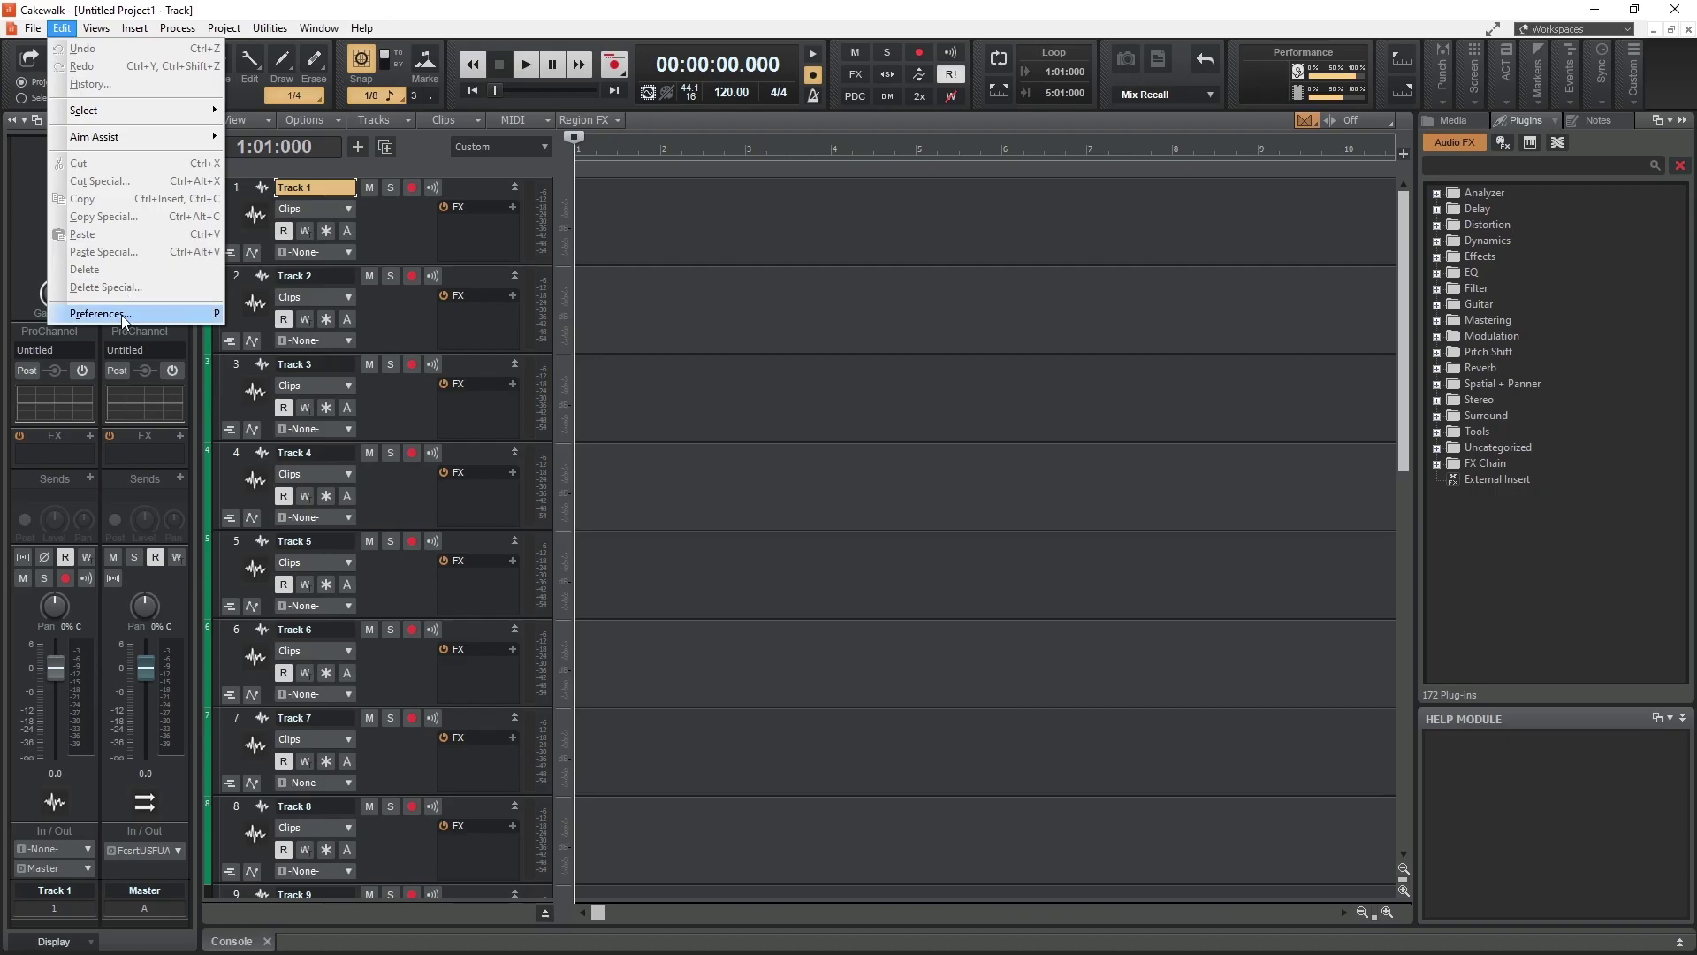
- Add E:\VST Instruments as a scan path in VST Settings
click(125, 317)
click(747, 277)
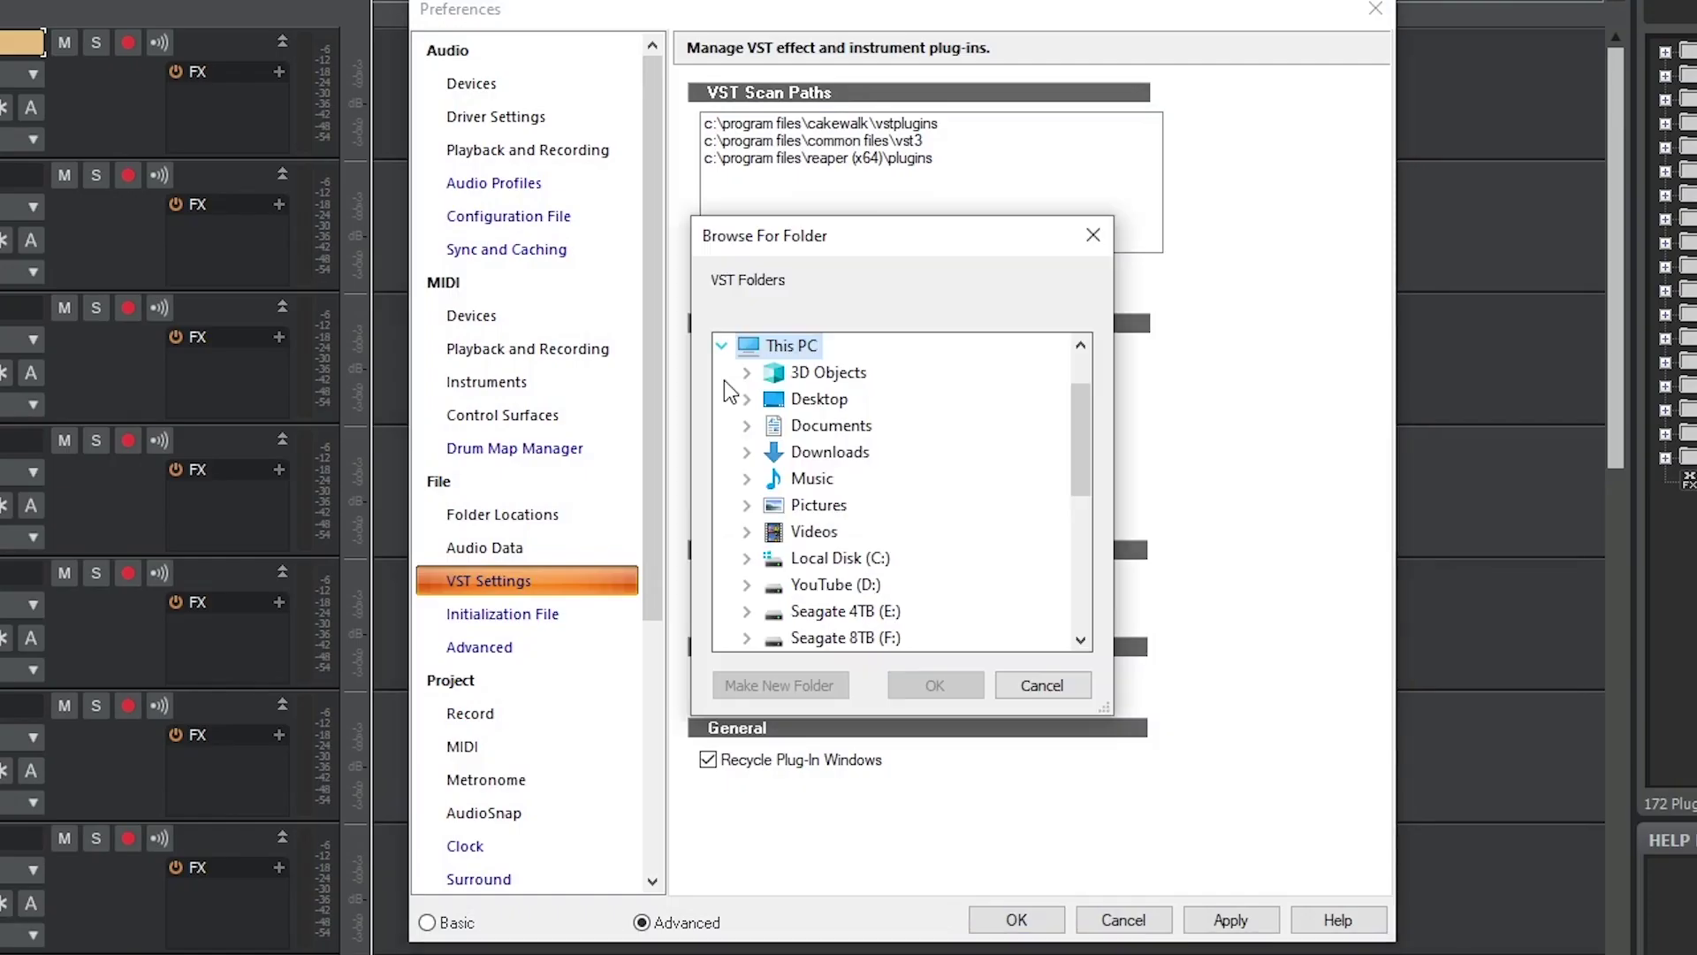
click(1042, 684)
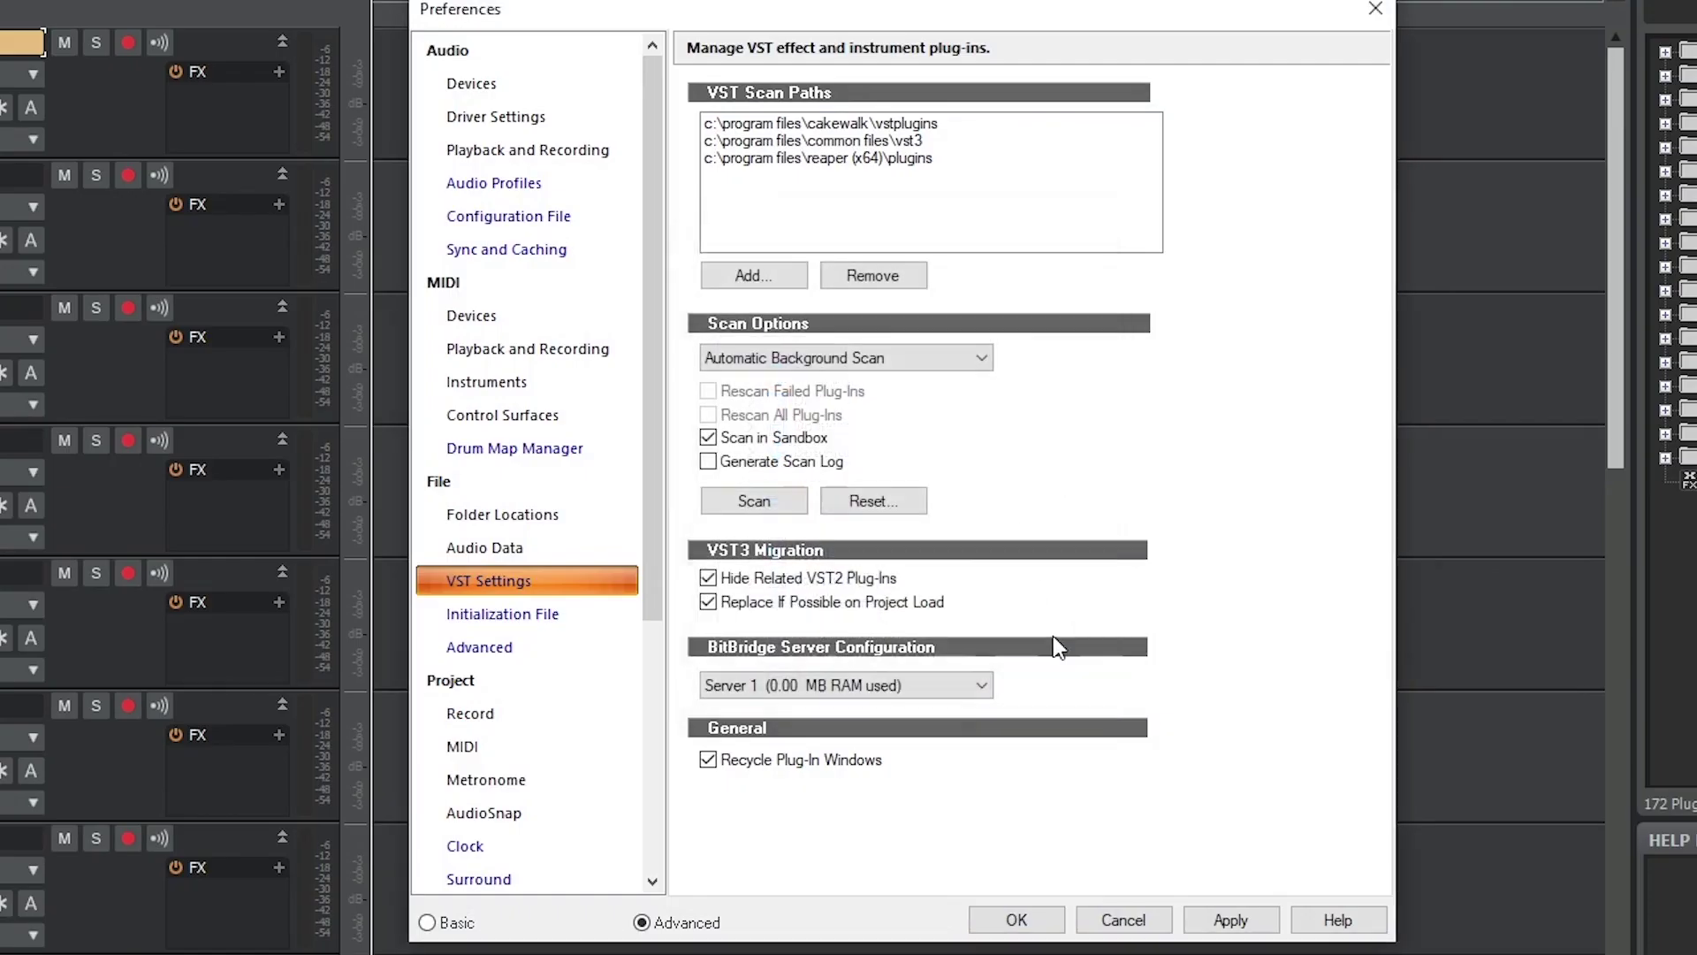
click(782, 286)
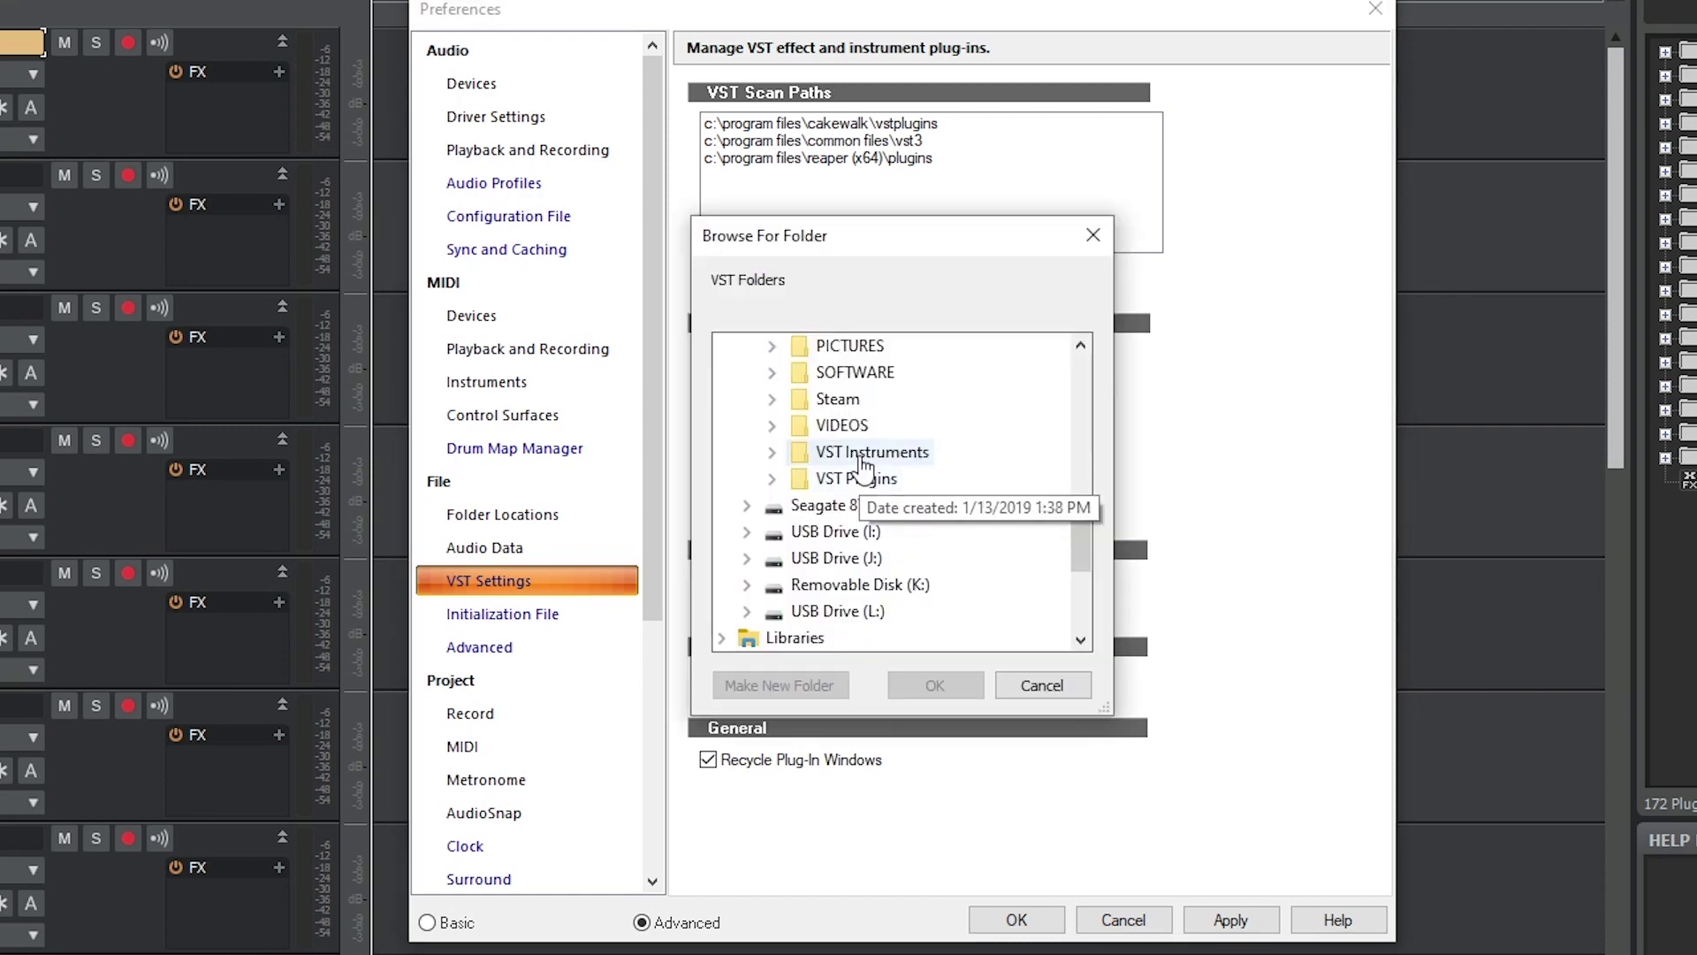
double_click(862, 458)
click(960, 683)
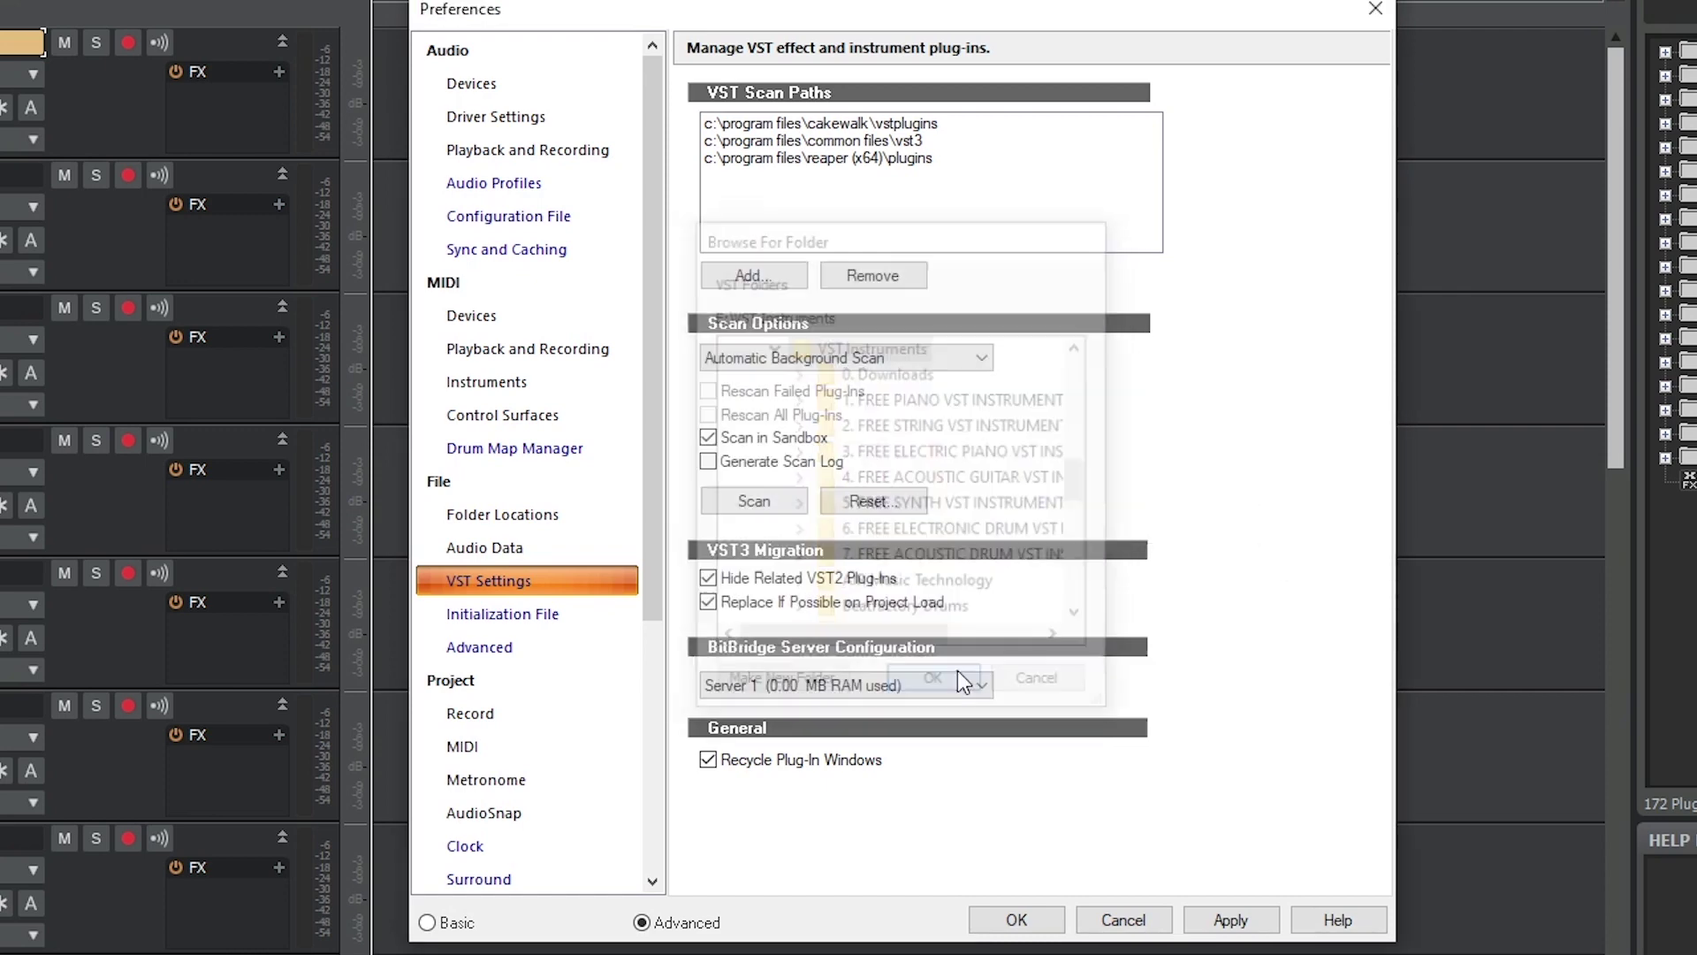
- Add E:\VST Plugins as a second scan path
click(769, 277)
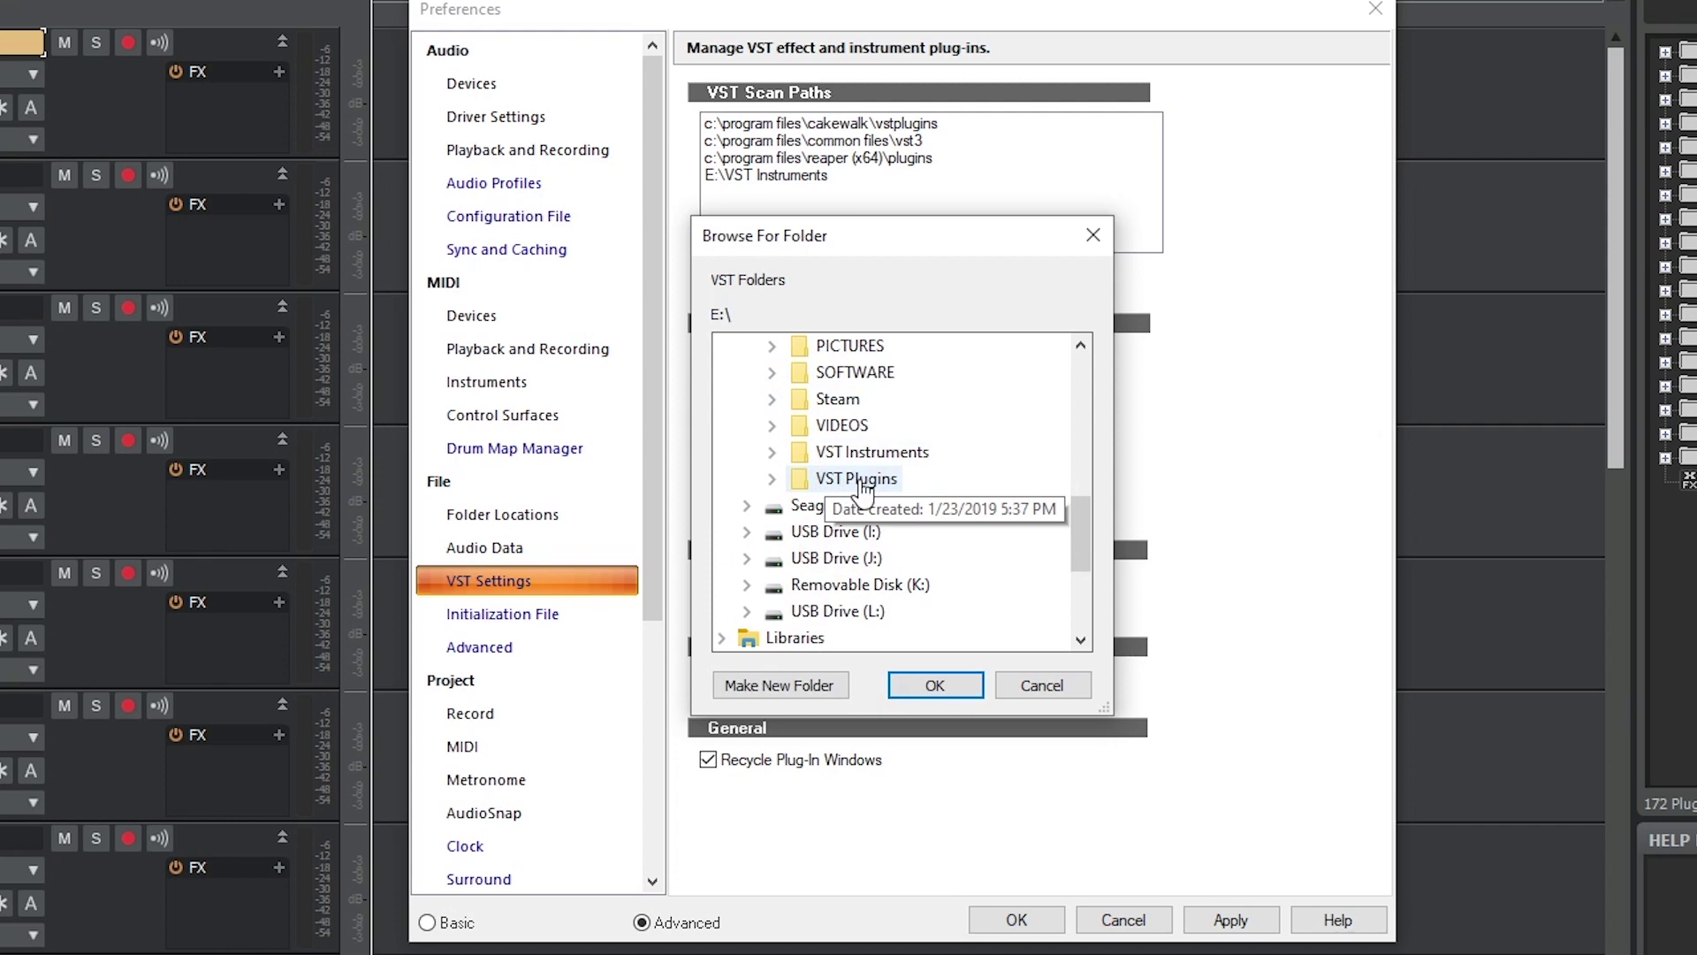
double_click(861, 480)
click(964, 688)
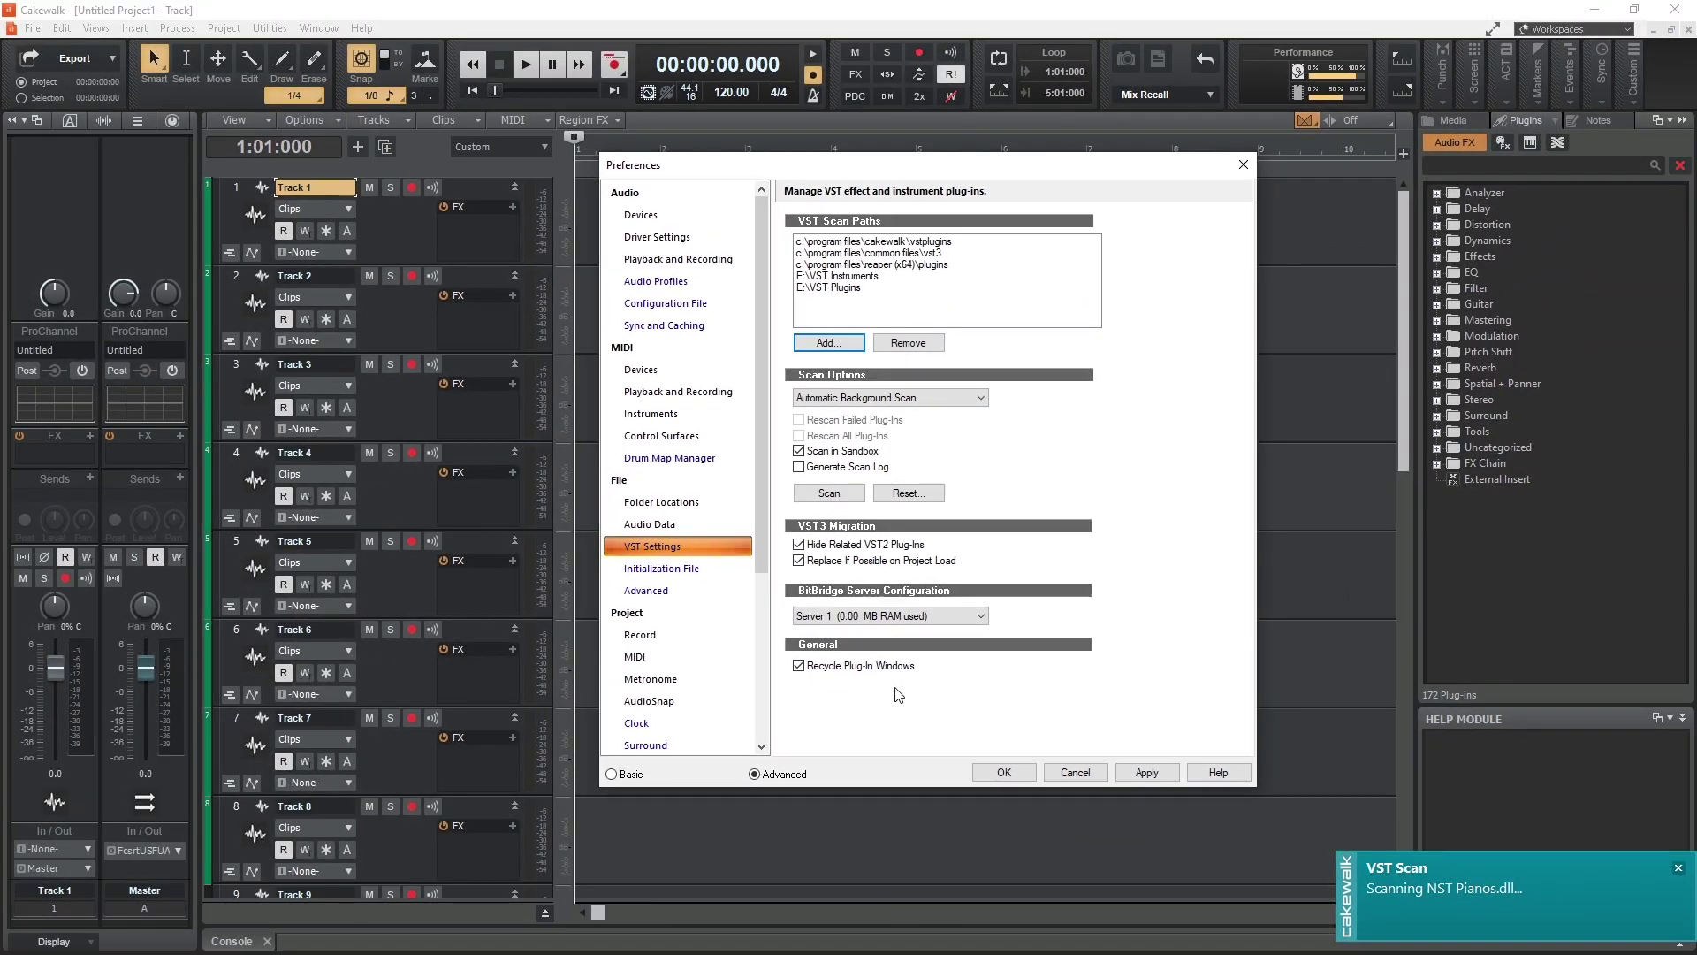
- Apply the new VST scan paths and view Track 1's available effects and synths
click(1005, 773)
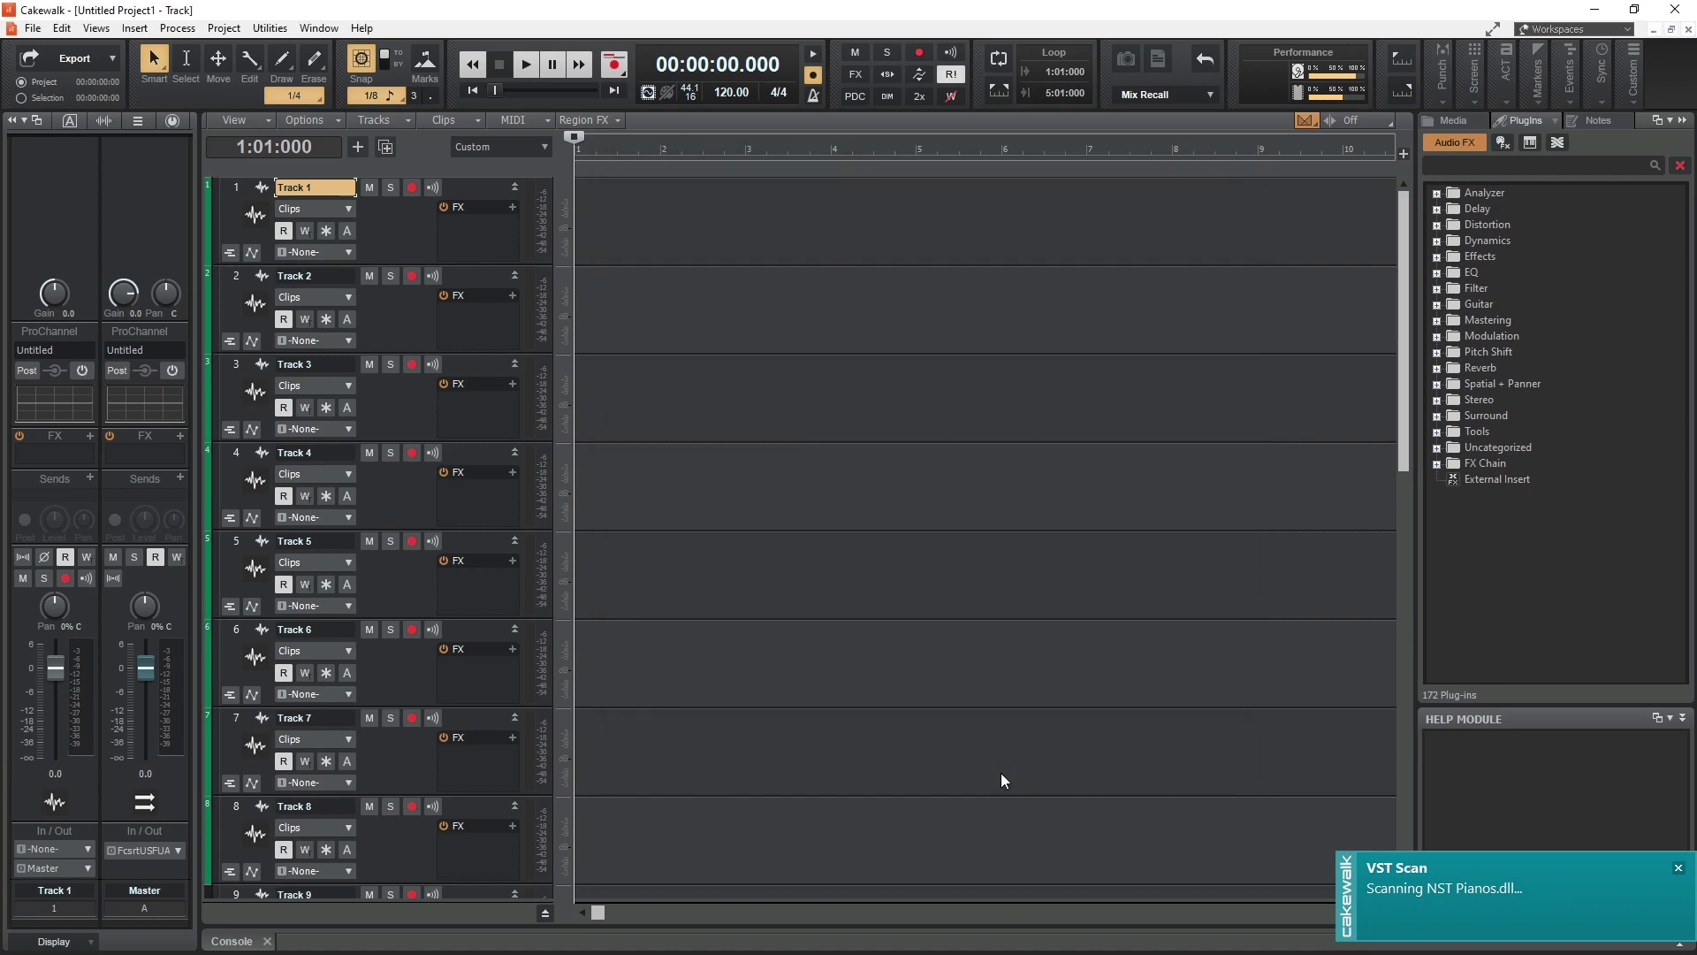
click(513, 213)
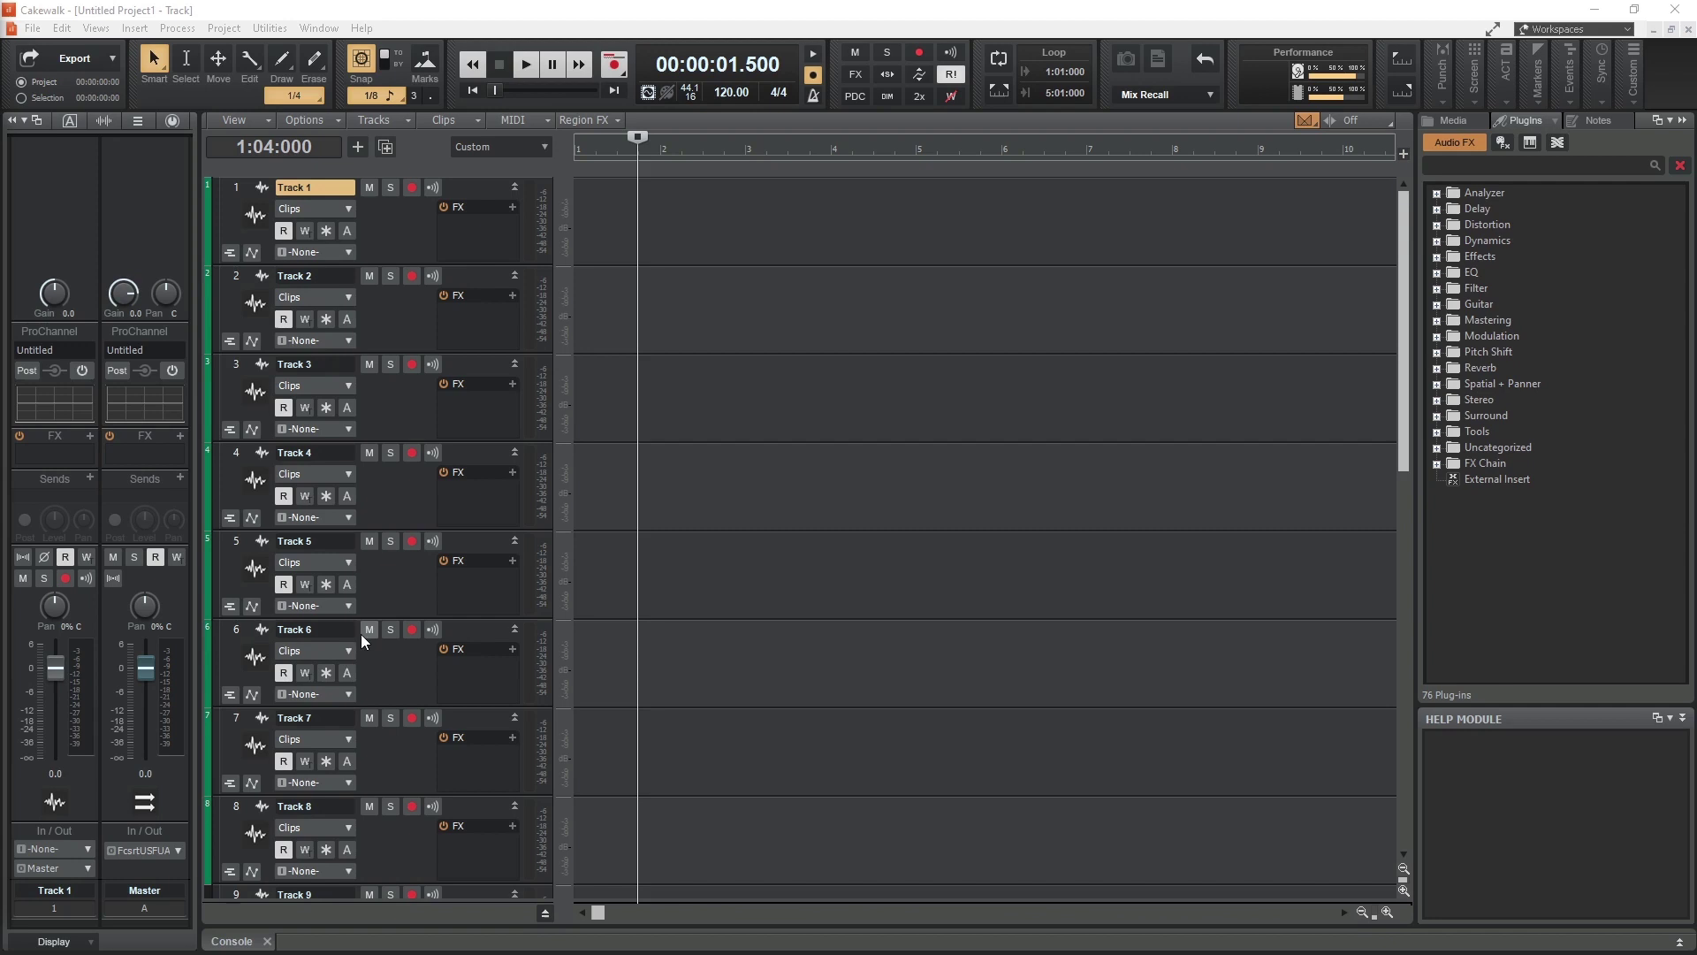
scroll(332, 663, down, 5)
- Insert an instrument track and choose MT-PowerDrumKit as its instrument
right_click(334, 774)
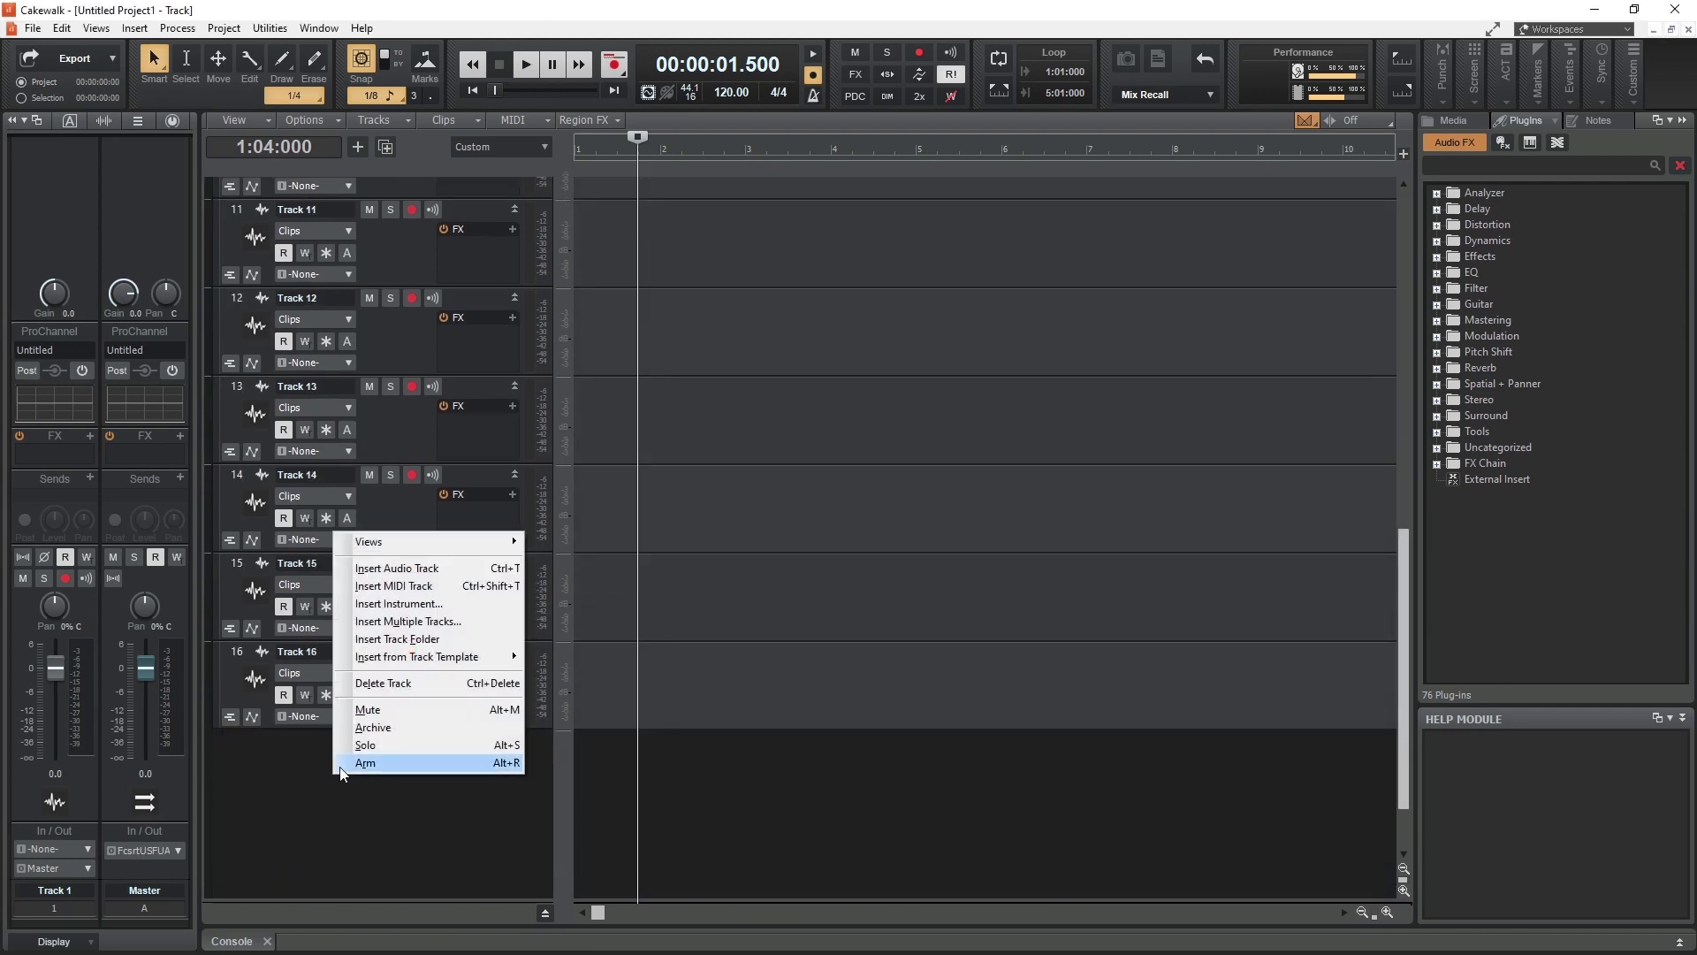
click(432, 599)
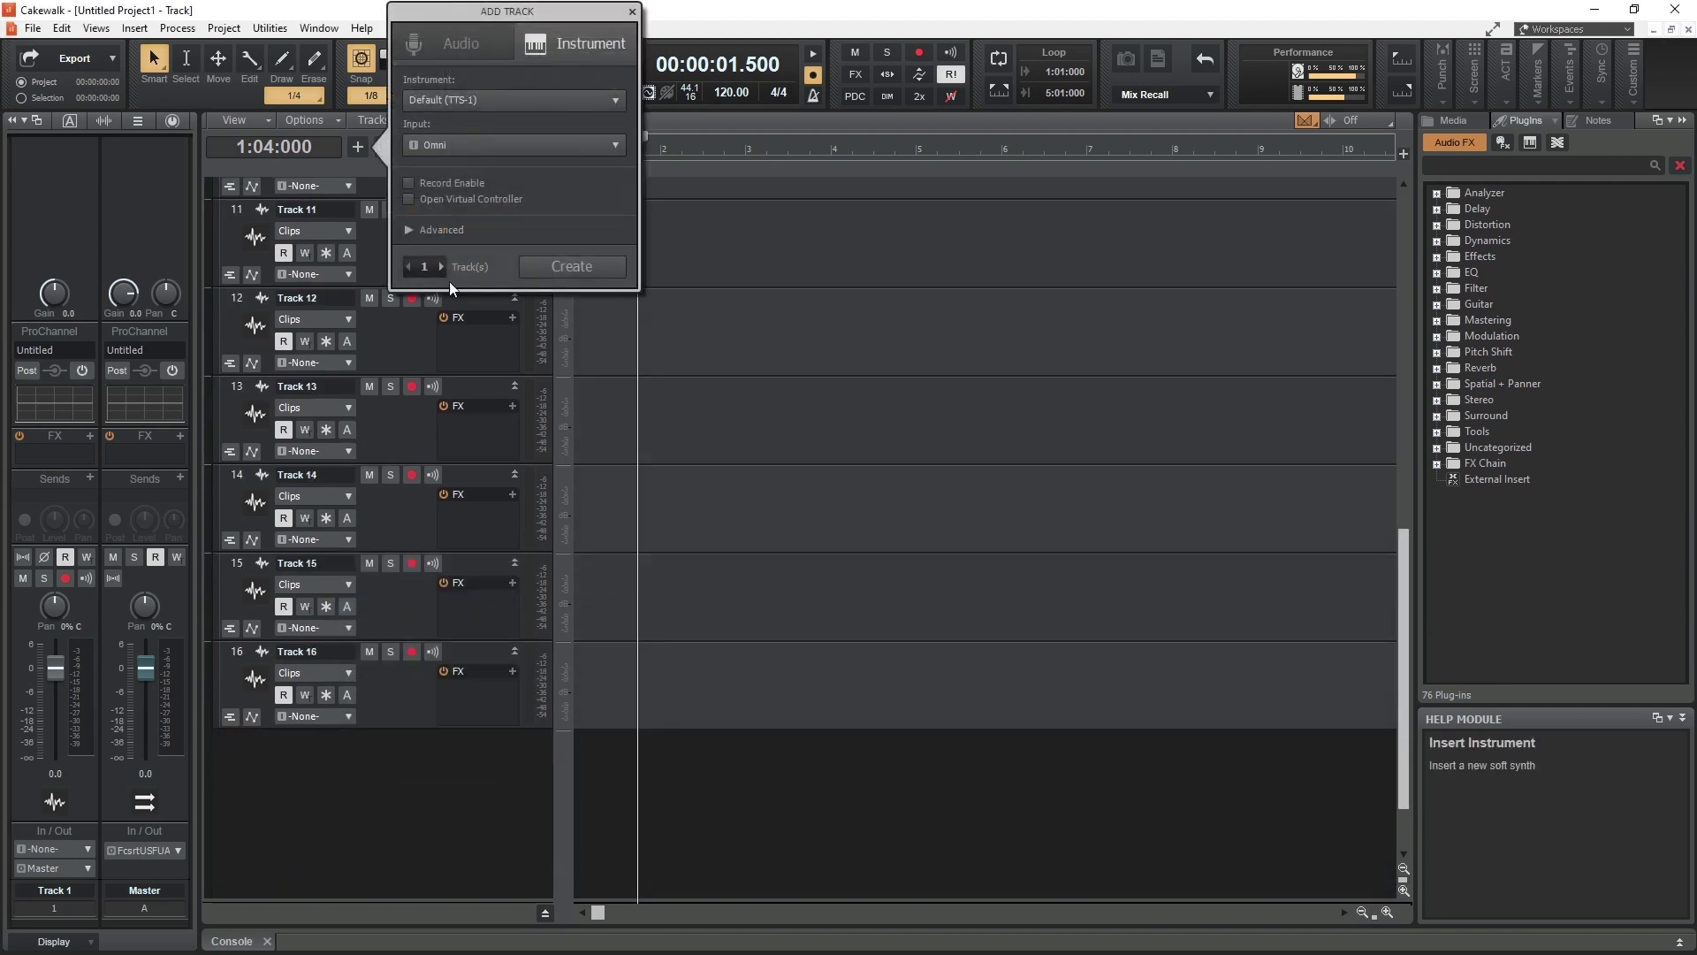
click(503, 100)
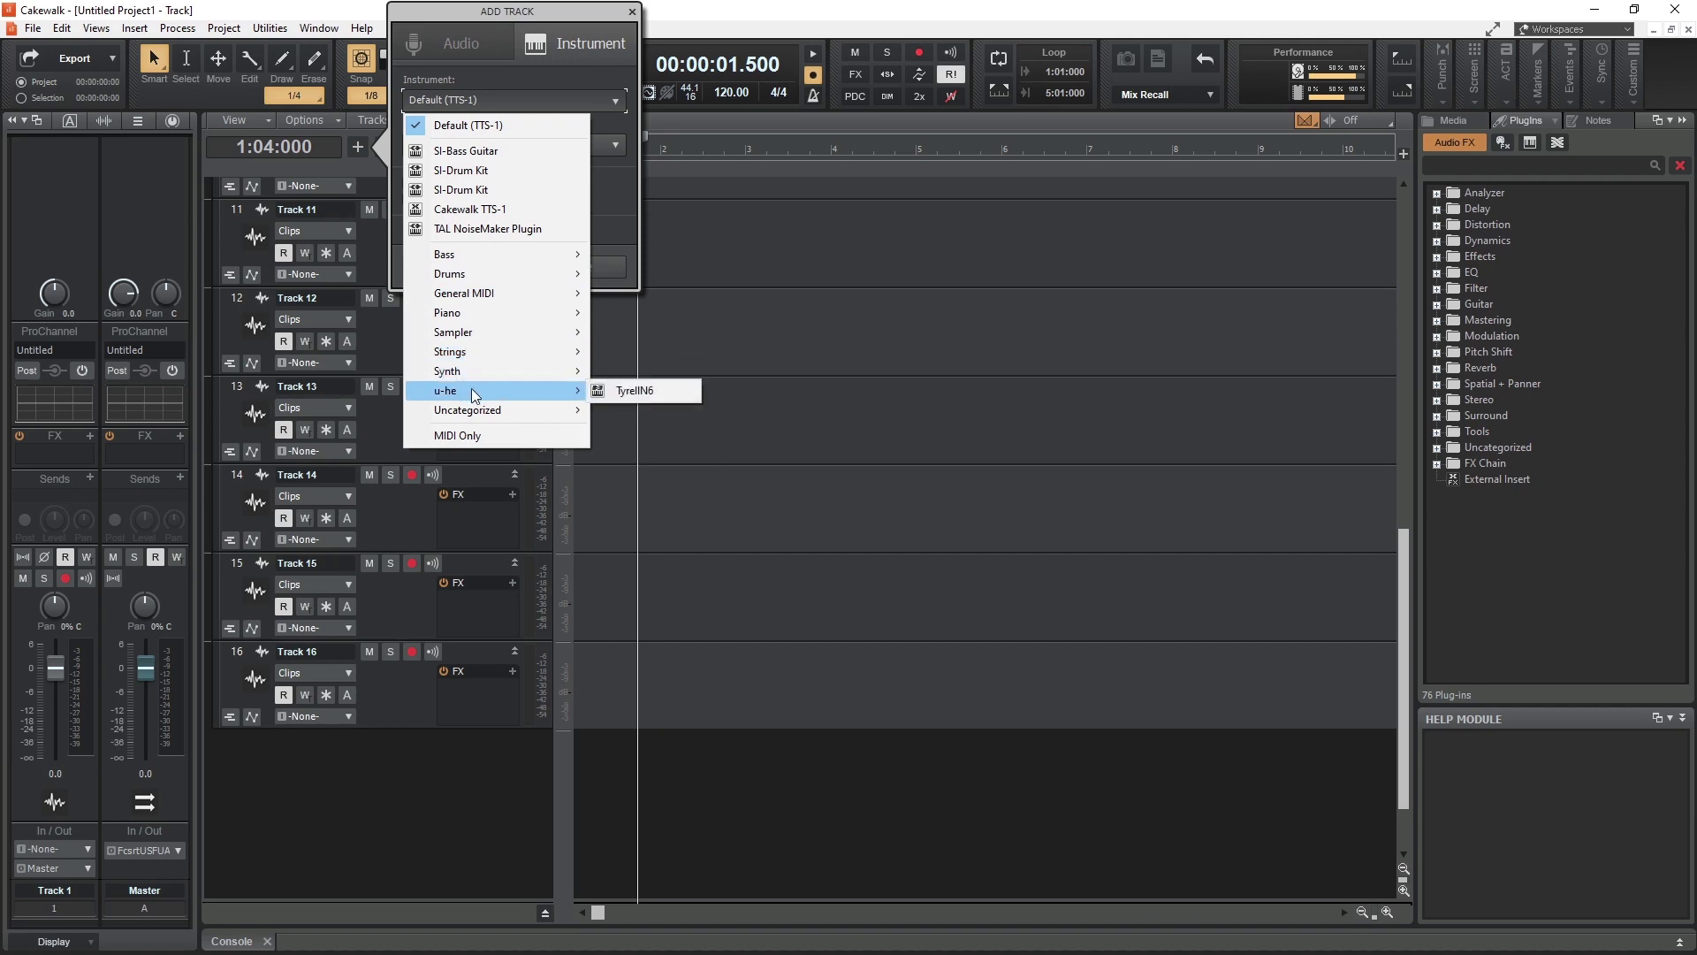
mouse_move(468, 410)
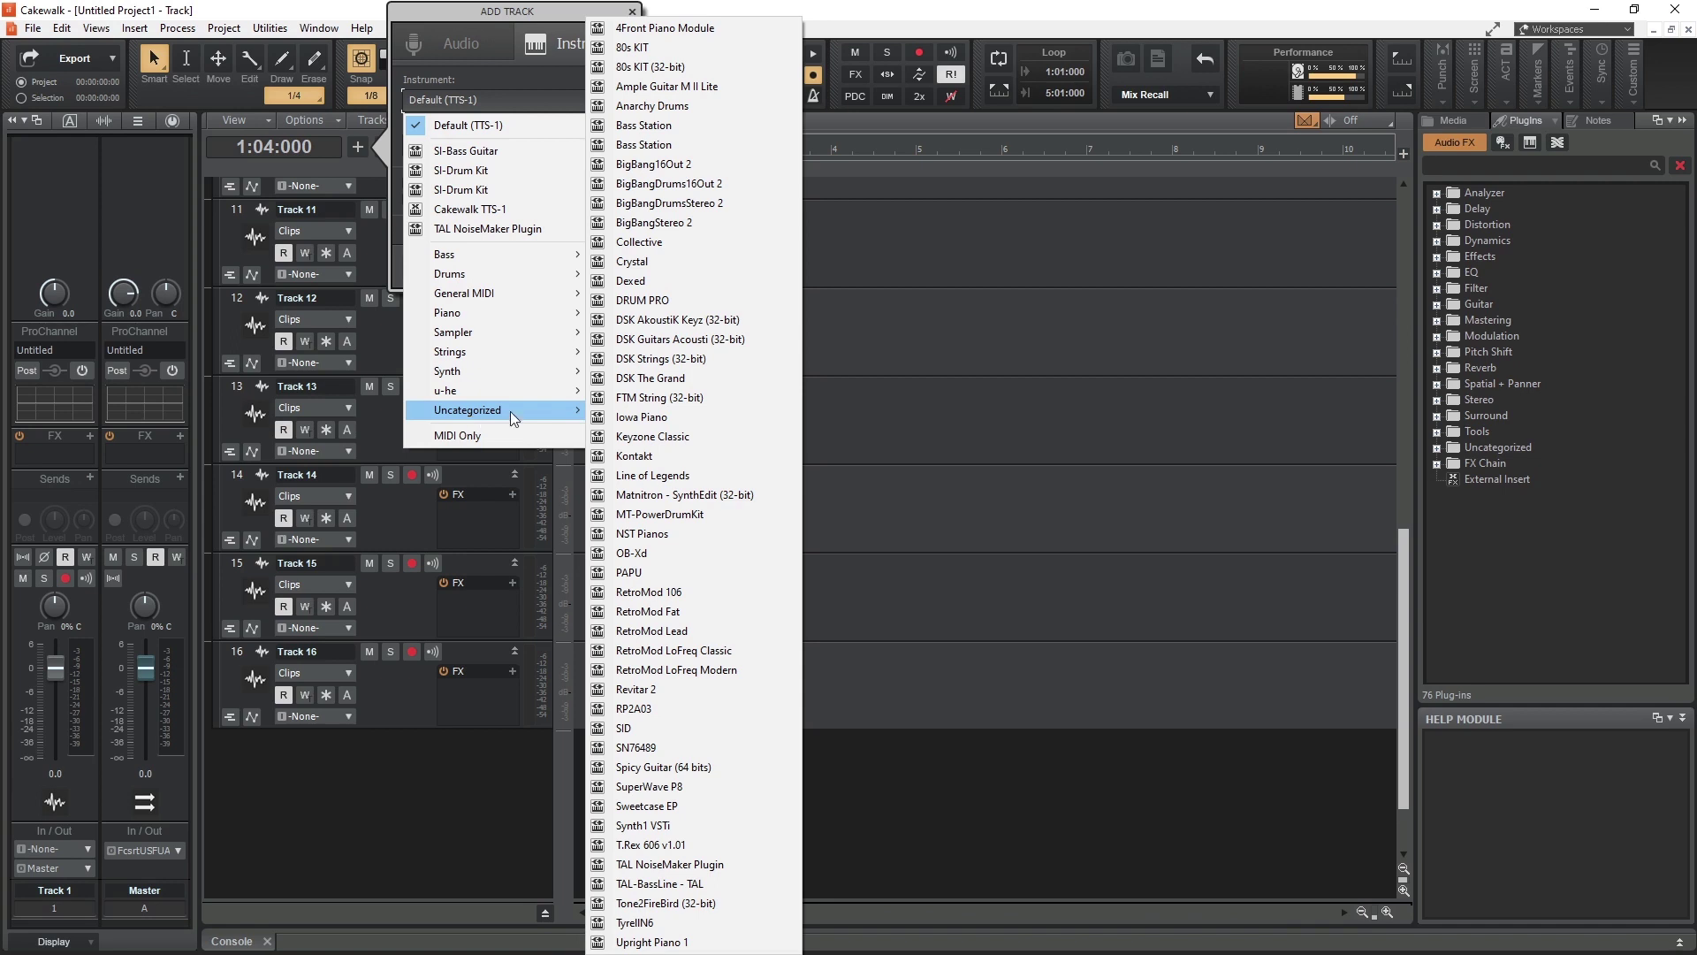
click(679, 514)
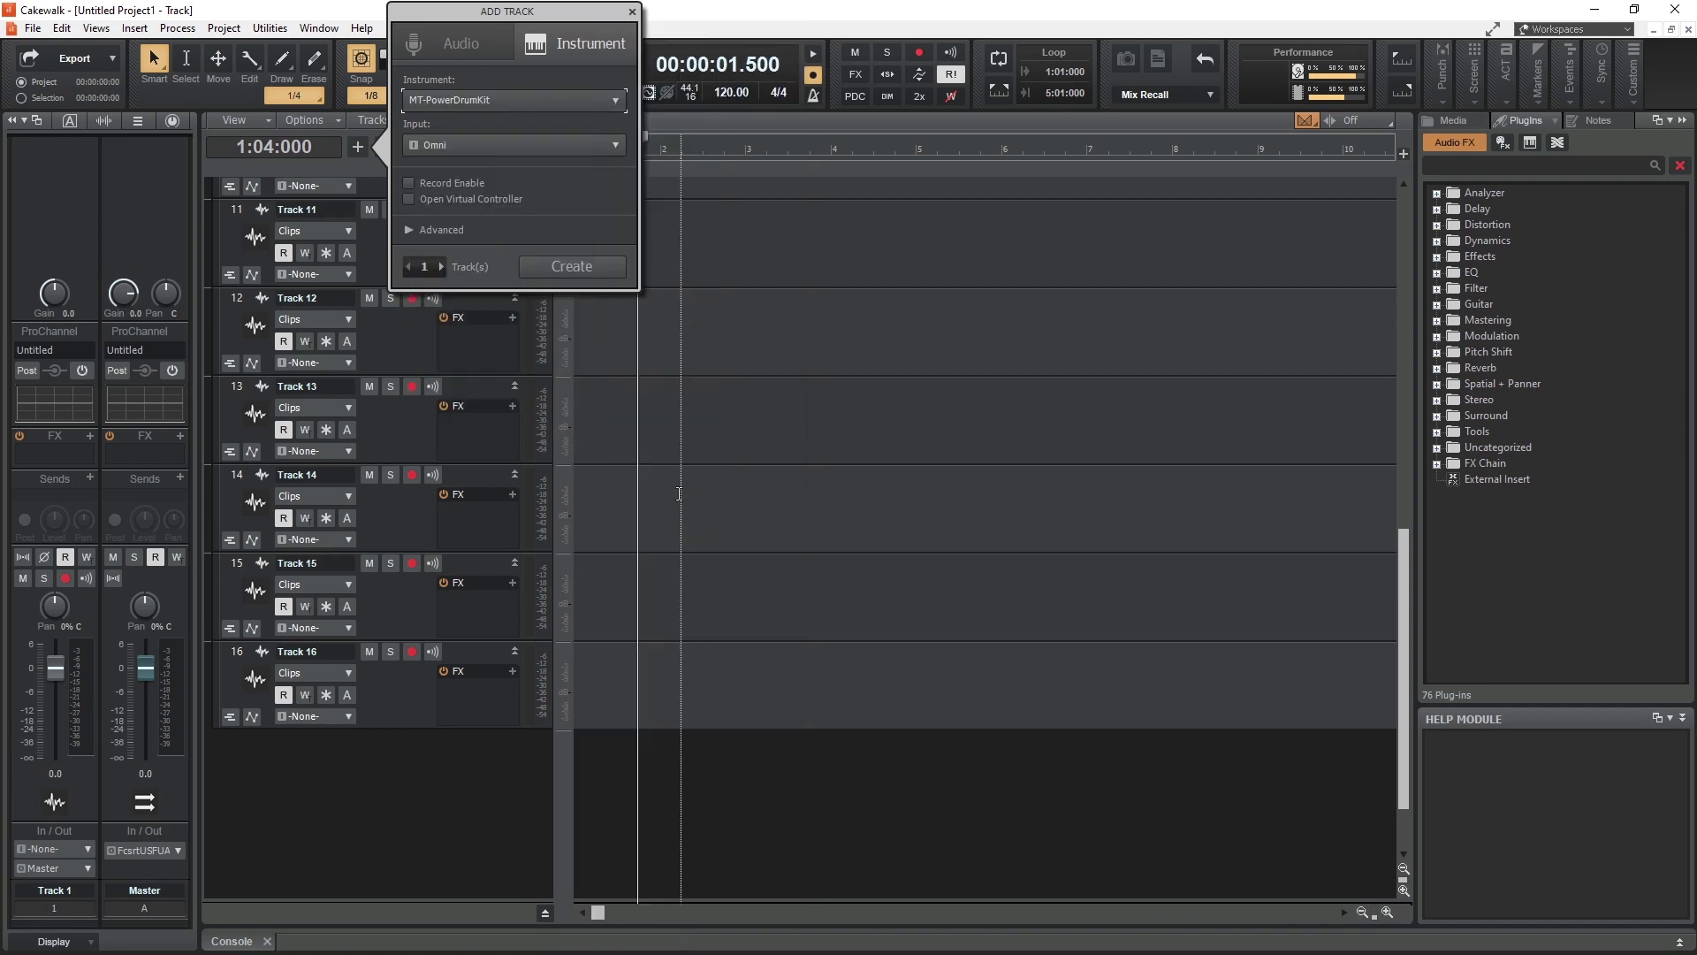
- Create the MT-PowerDrumKit track so its MT Power DrumKit 2 window opens
click(571, 265)
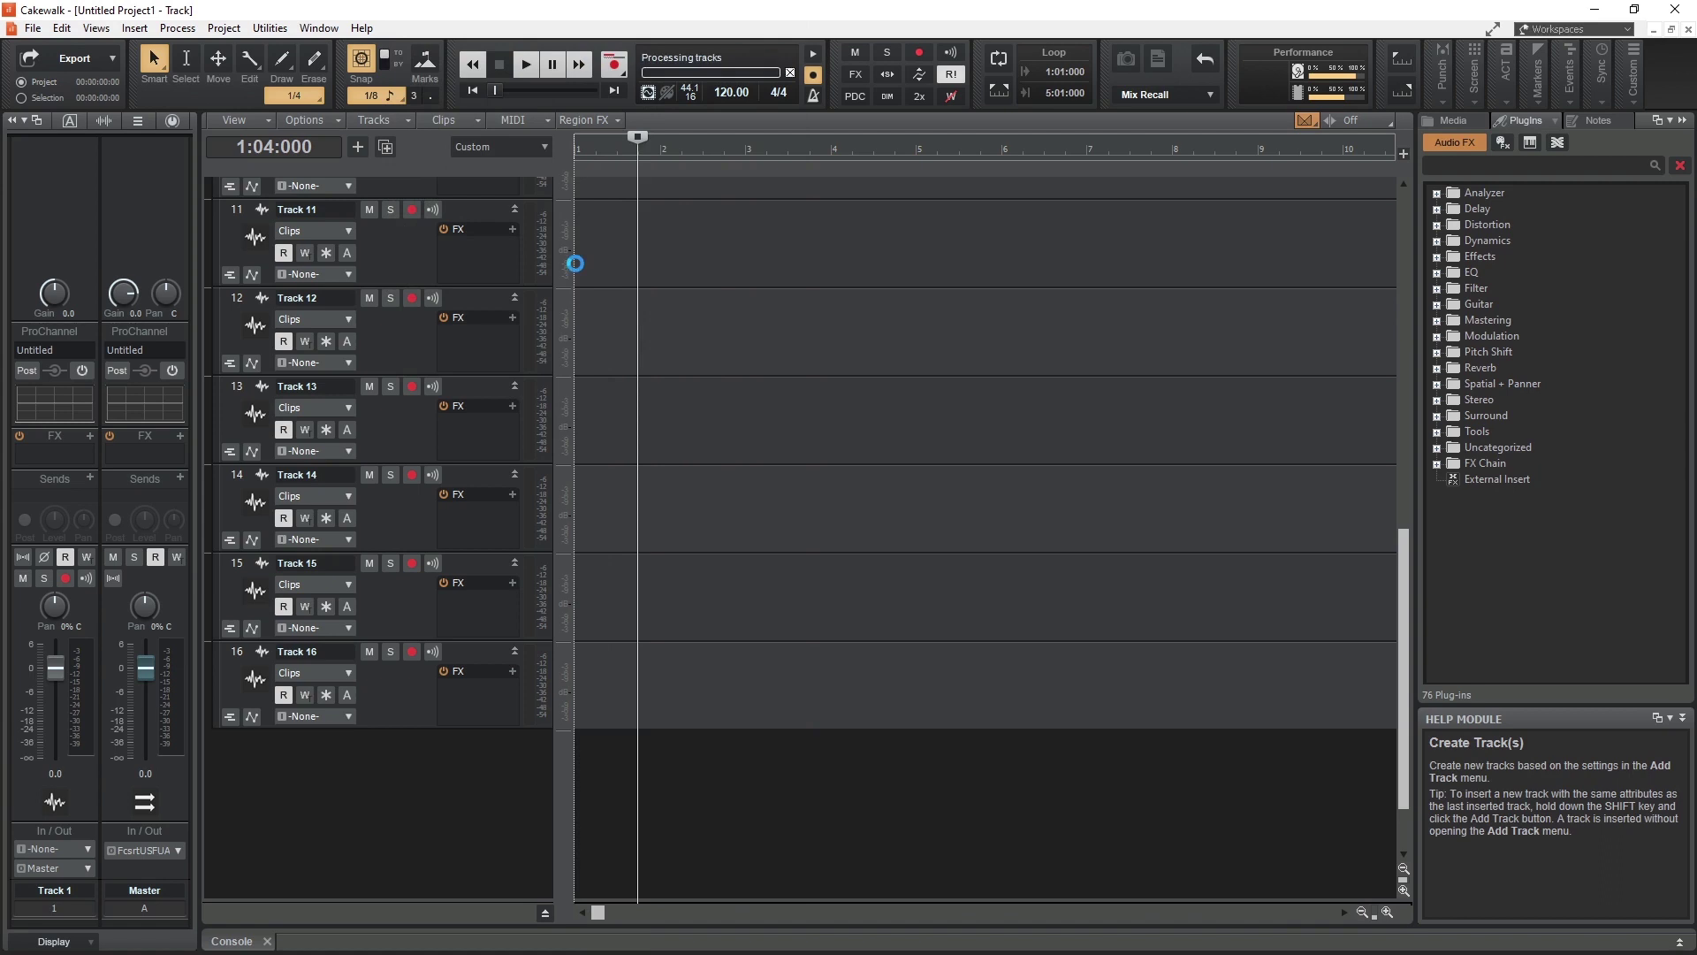